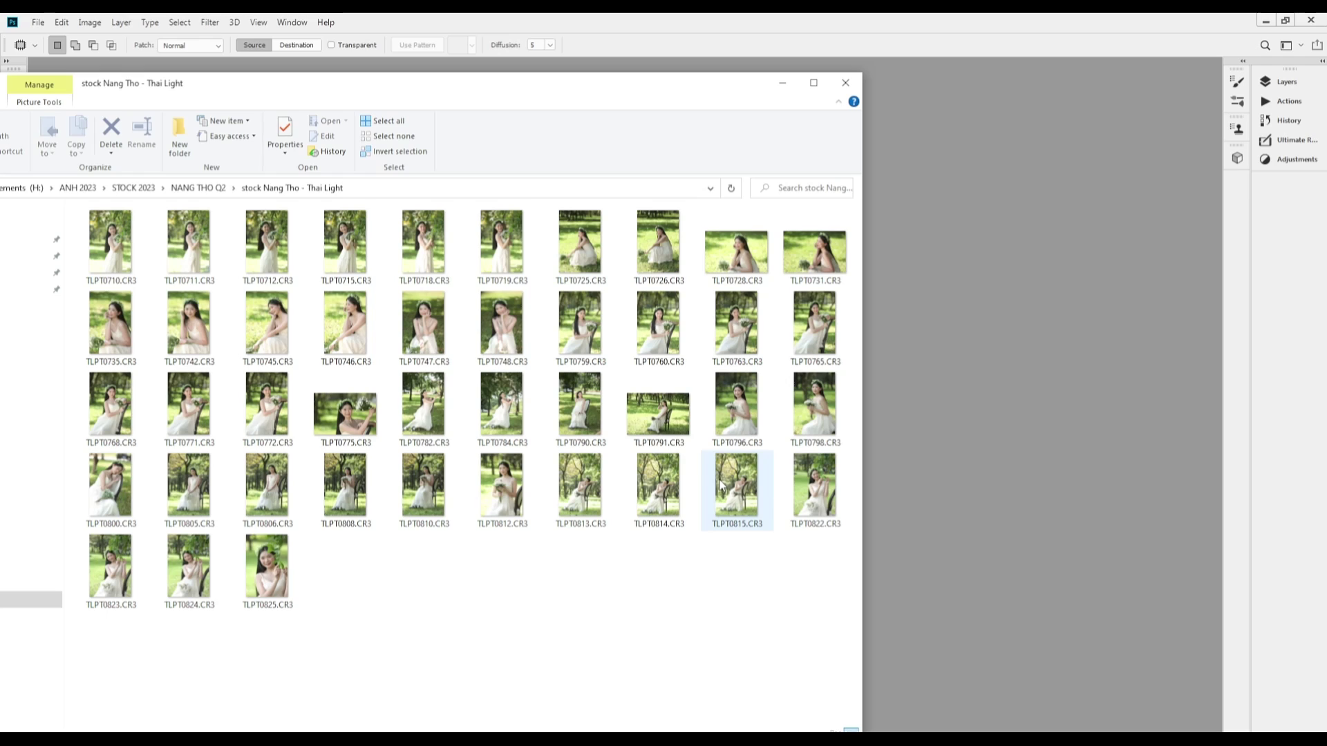
# Open TLPT0813.CR3 in Photoshop's Camera Raw and set Tint to +30 and Contrast to -25.
pyautogui.moveTo(580, 487); pyautogui.dragTo(915, 393)
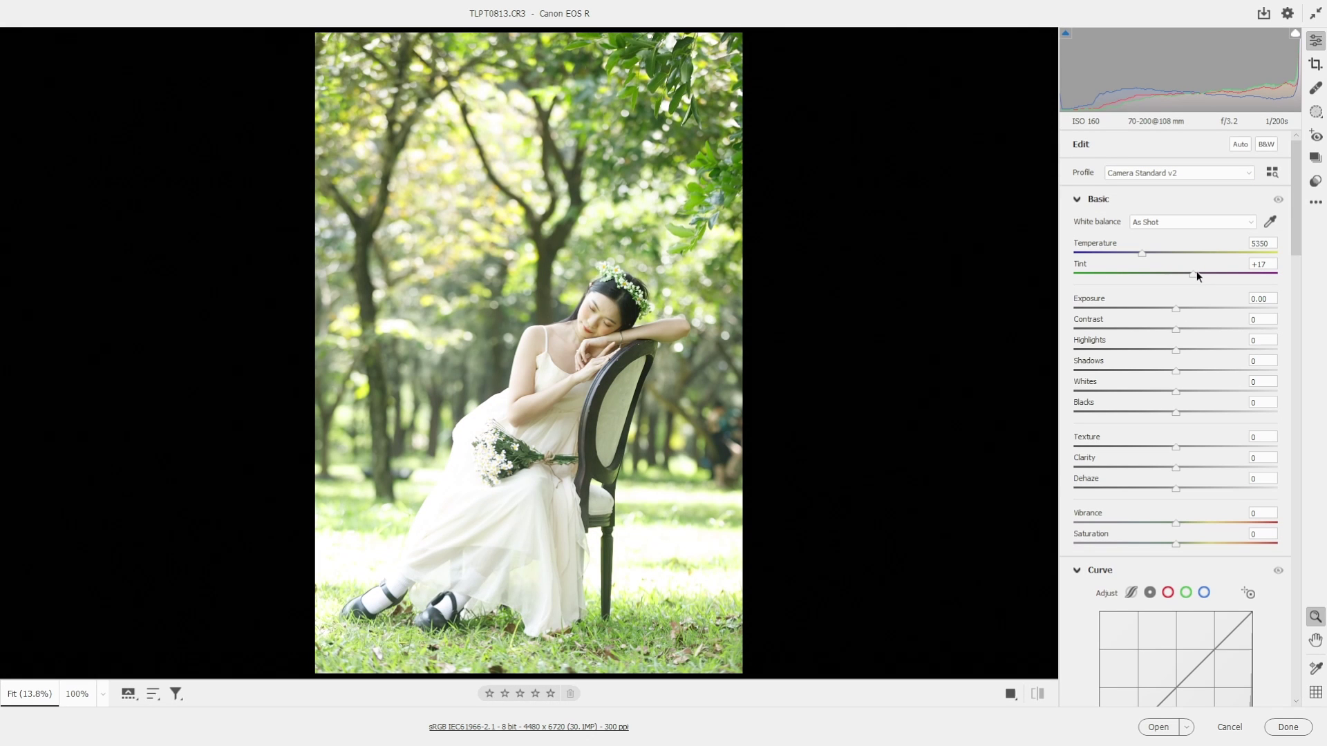
pyautogui.moveTo(1196, 271); pyautogui.dragTo(1209, 271)
pyautogui.moveTo(1175, 329); pyautogui.dragTo(1158, 329)
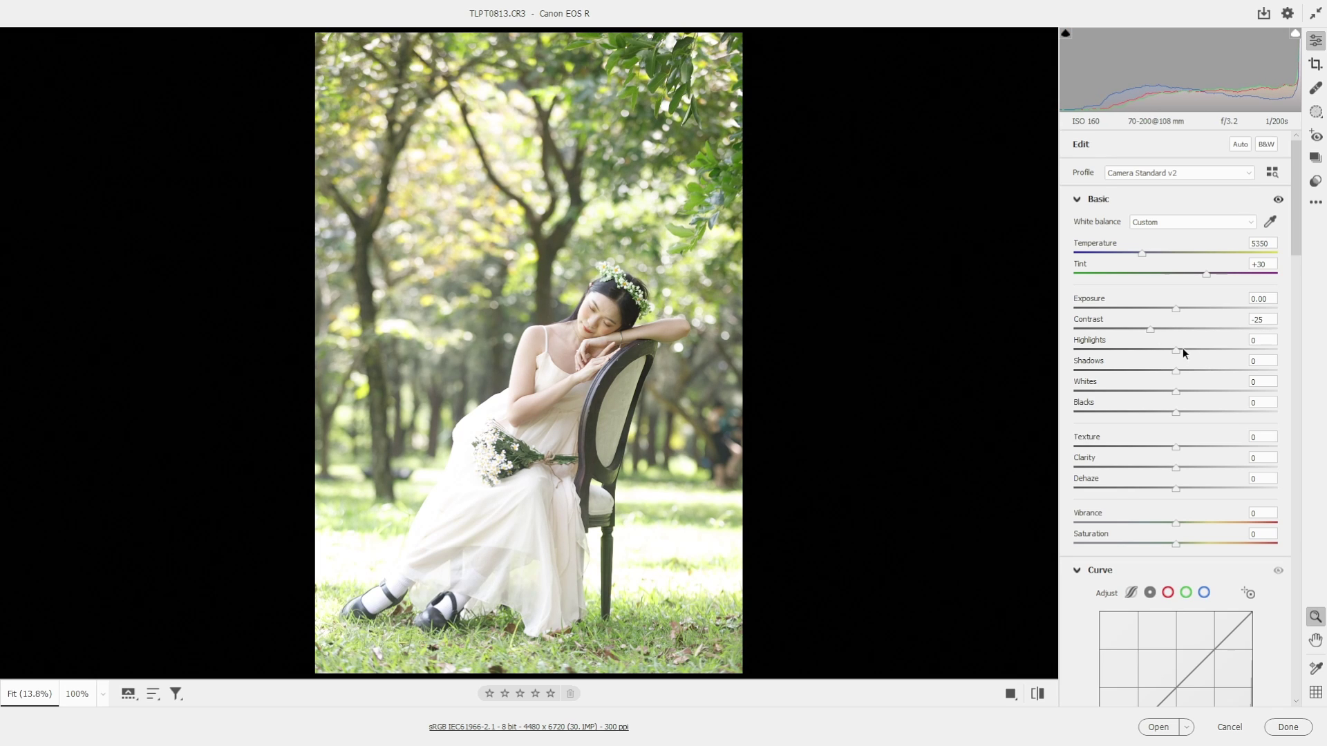
# Set the tonal values to Highlights -41, Shadows -15, Whites -30 and Blacks +14.
pyautogui.moveTo(1135, 353); pyautogui.dragTo(1133, 353)
pyautogui.moveTo(1175, 393); pyautogui.dragTo(1148, 396)
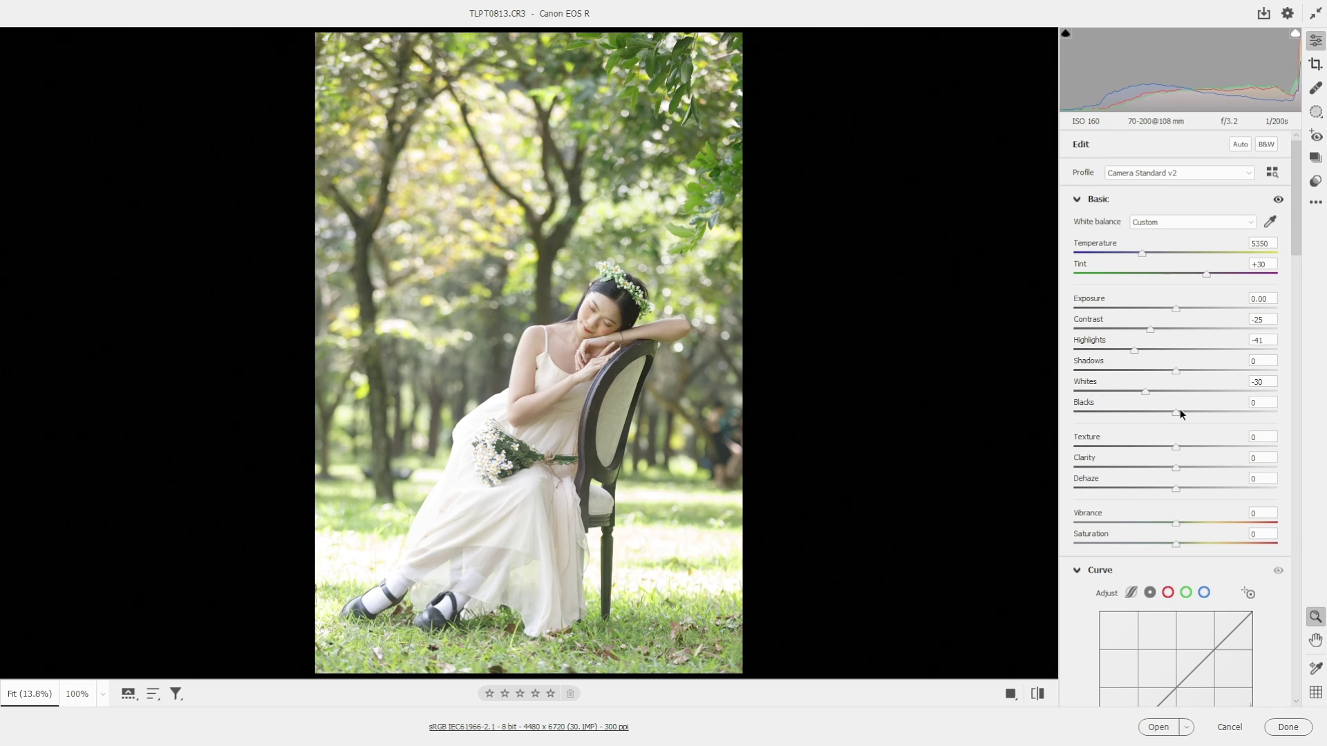
pyautogui.moveTo(1179, 412); pyautogui.dragTo(1191, 413)
pyautogui.moveTo(1175, 370); pyautogui.dragTo(1164, 369)
# Set Vibrance +20 and Saturation -15, and adjust the tone curve with a midtone point at 103/114 and the white point output at 248.
pyautogui.moveTo(1294, 218); pyautogui.dragTo(1291, 259)
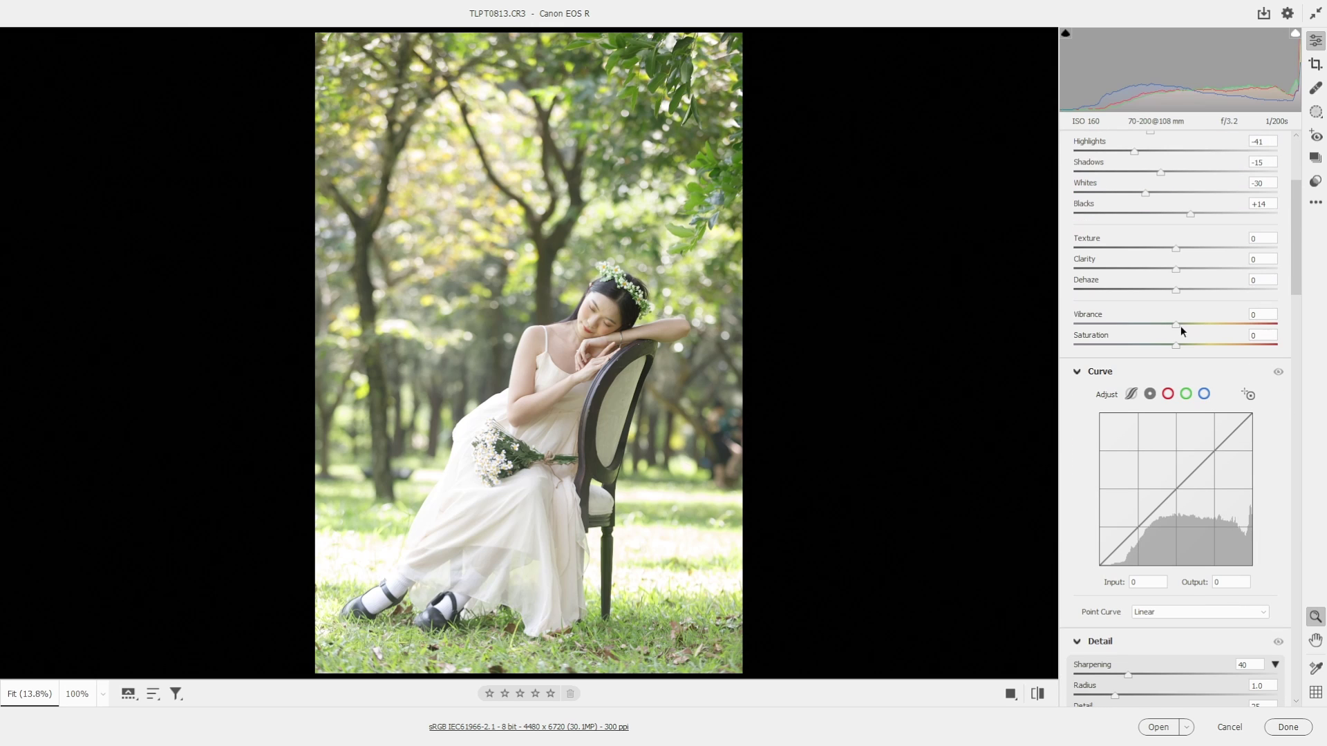
pyautogui.moveTo(1180, 327); pyautogui.dragTo(1163, 347)
pyautogui.moveTo(1160, 505); pyautogui.dragTo(1159, 498)
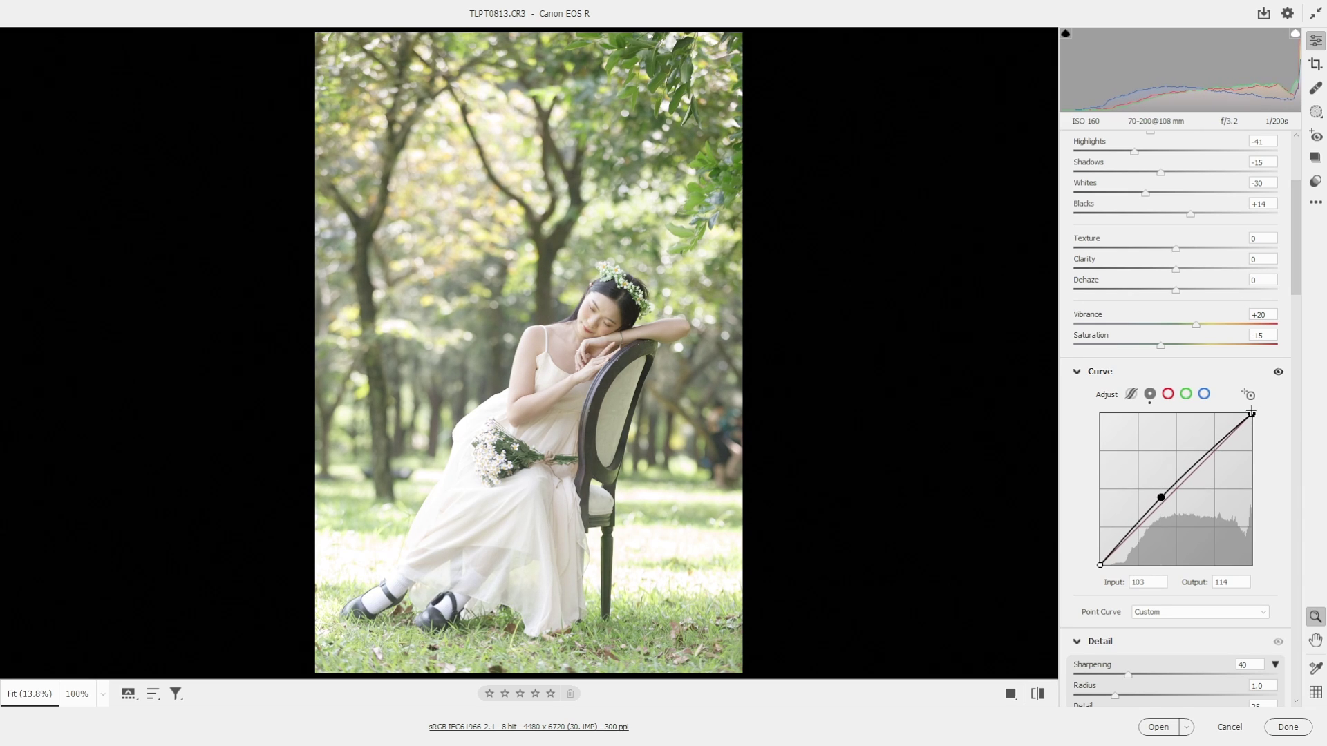
pyautogui.moveTo(1251, 413); pyautogui.dragTo(1251, 417)
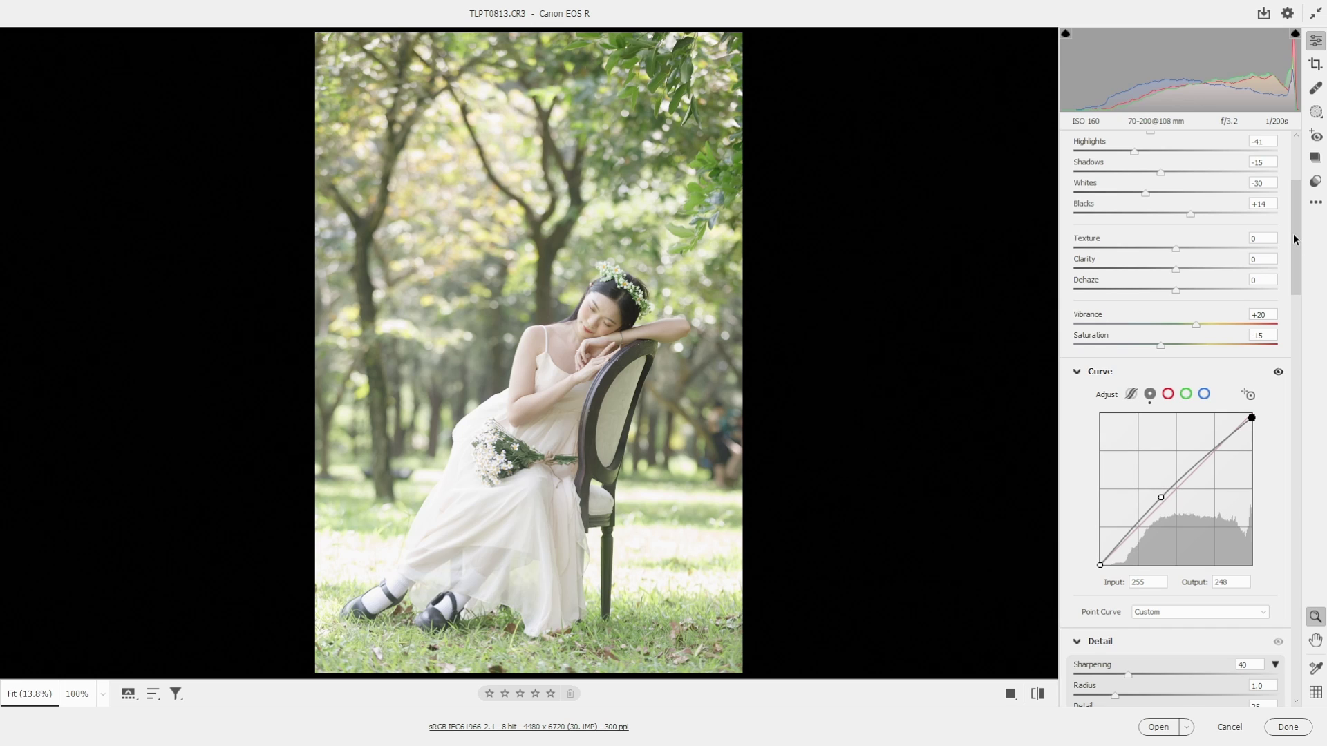
# Calibrate the primaries: red hue +5 and saturation +35, green hue +45 and saturation -24, blue hue -5 and saturation +100.
pyautogui.moveTo(1292, 233); pyautogui.dragTo(1294, 681)
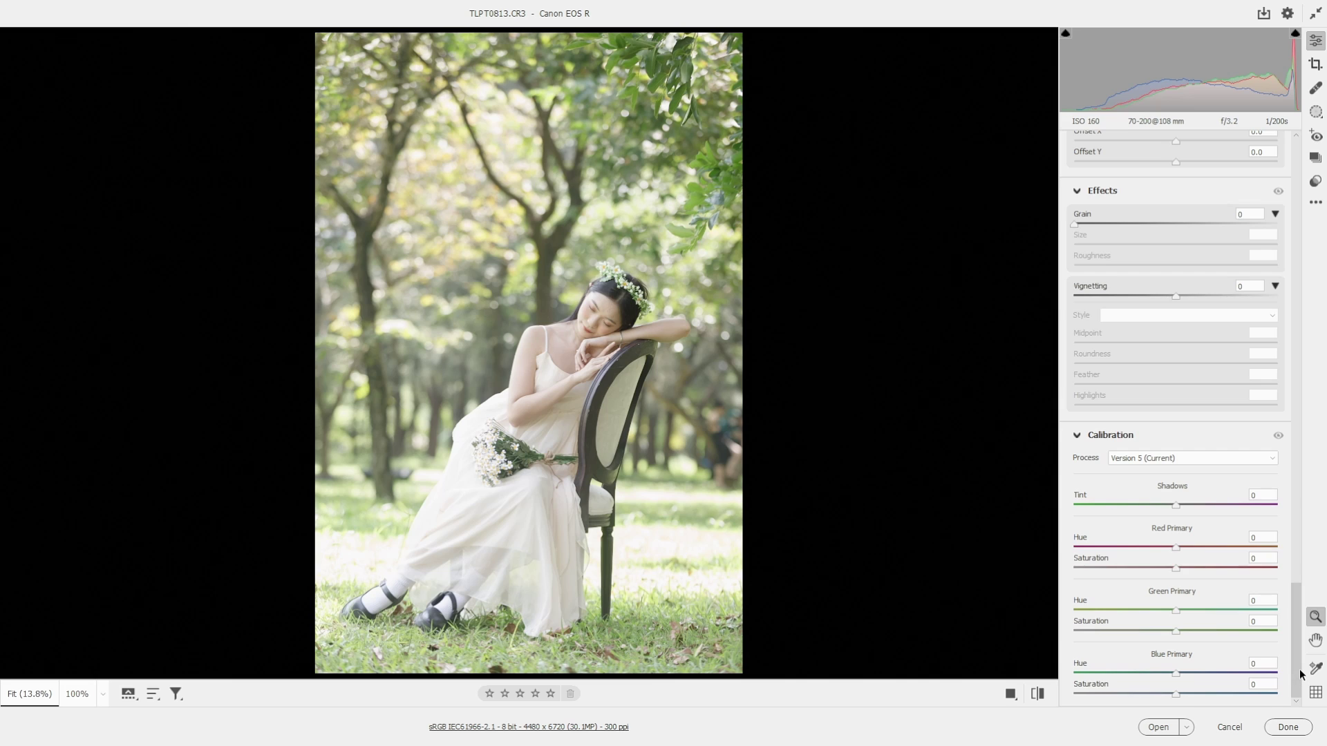
pyautogui.moveTo(1178, 547); pyautogui.dragTo(1213, 565)
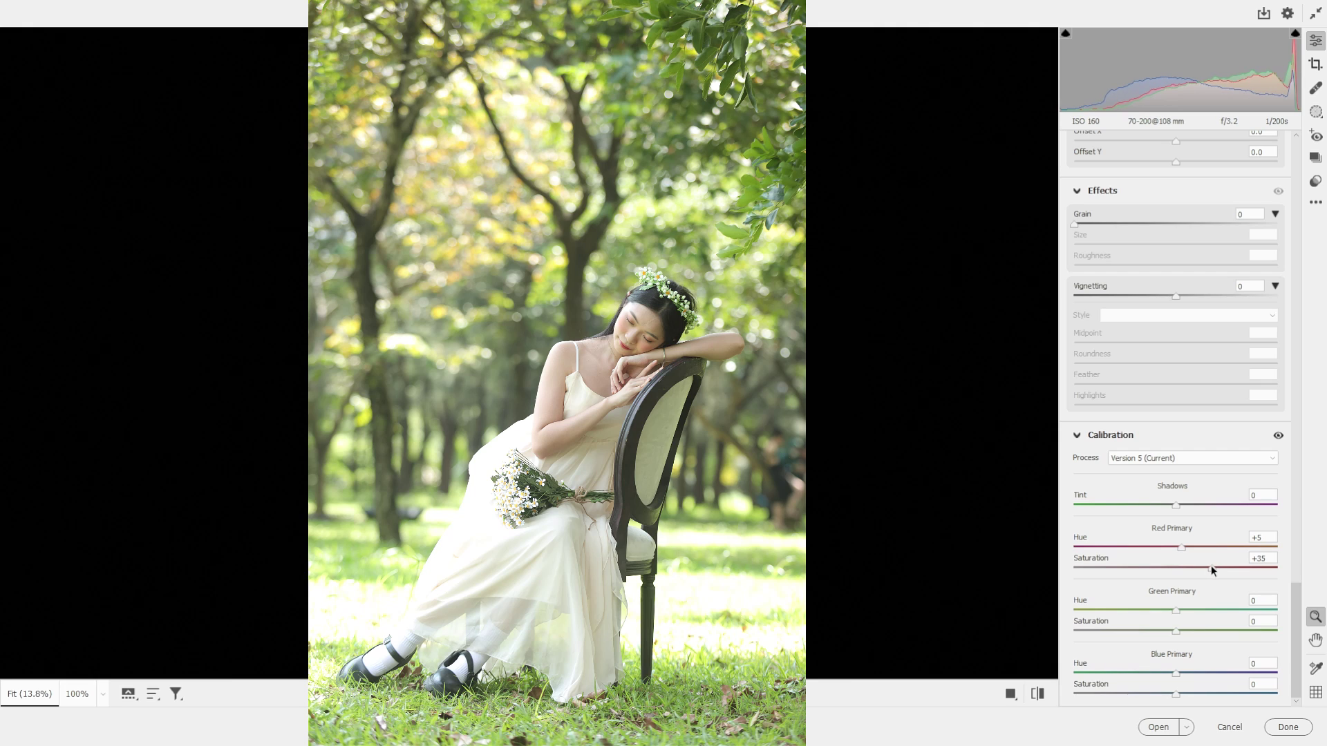
pyautogui.moveTo(1179, 608); pyautogui.dragTo(1151, 631)
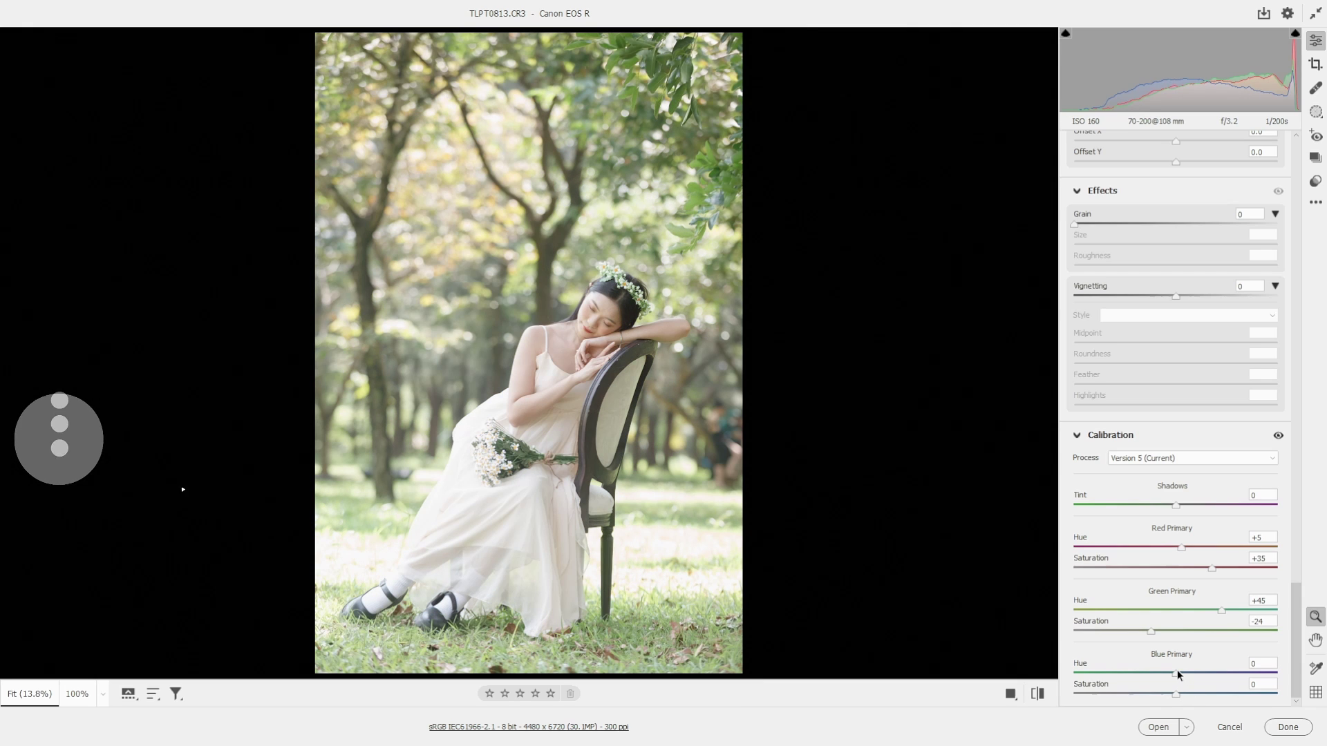
pyautogui.moveTo(1175, 672); pyautogui.dragTo(1200, 692)
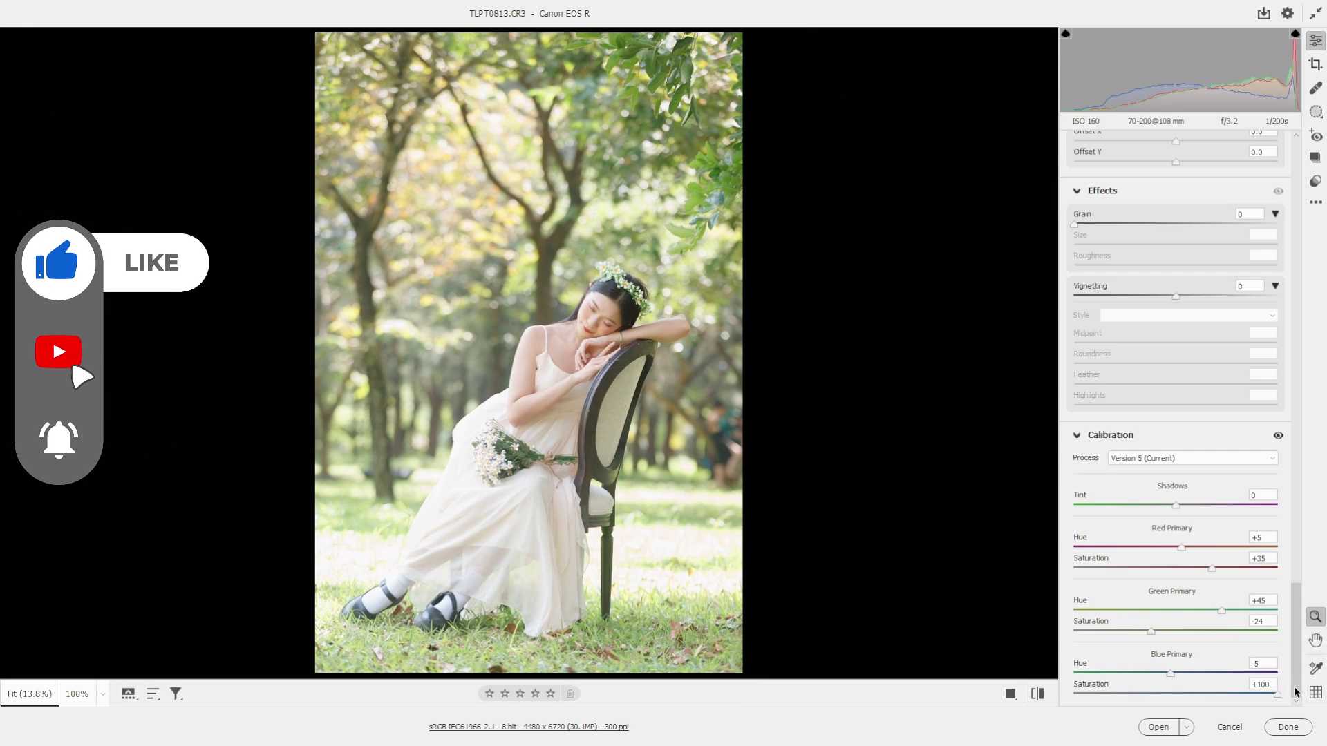
# Shift the Color Mixer hues of the reds, oranges, greens, aquas, blues, purples and magentas.
pyautogui.moveTo(1296, 649); pyautogui.dragTo(1317, 246)
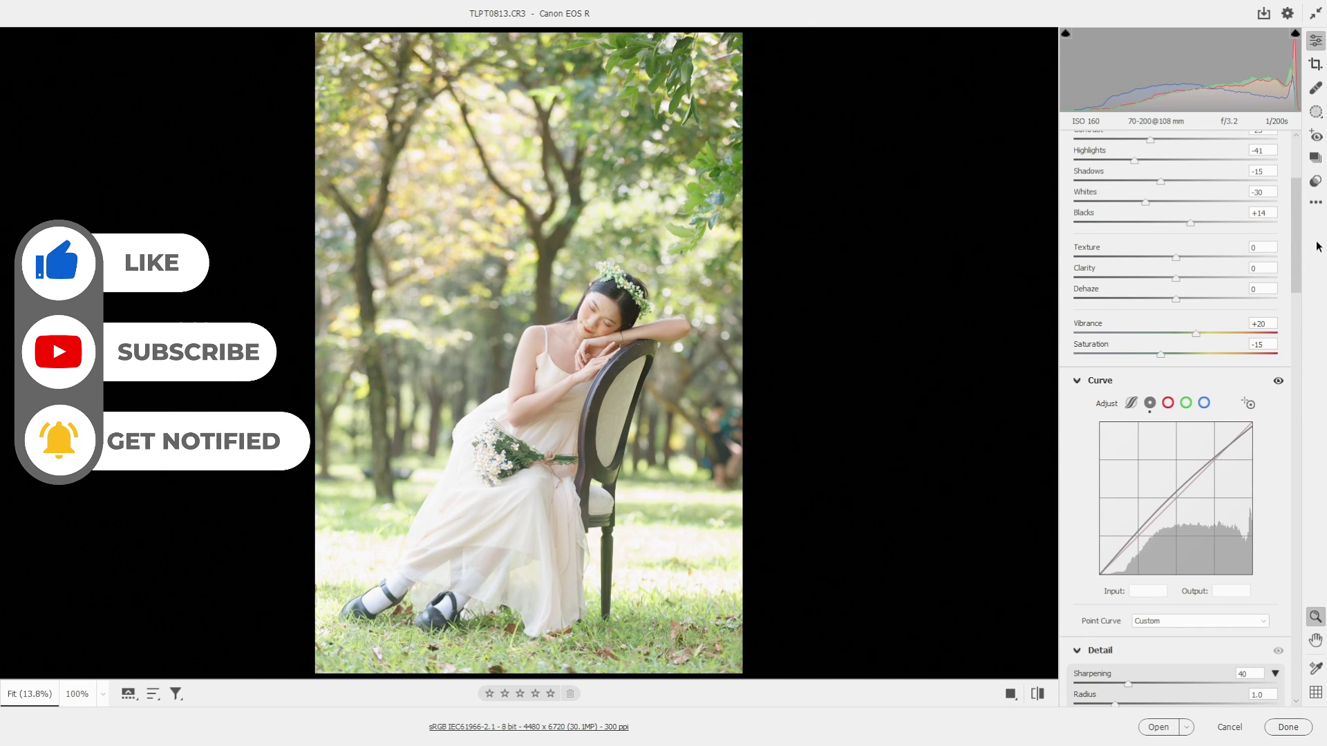
pyautogui.scroll(-8, 1283, 333)
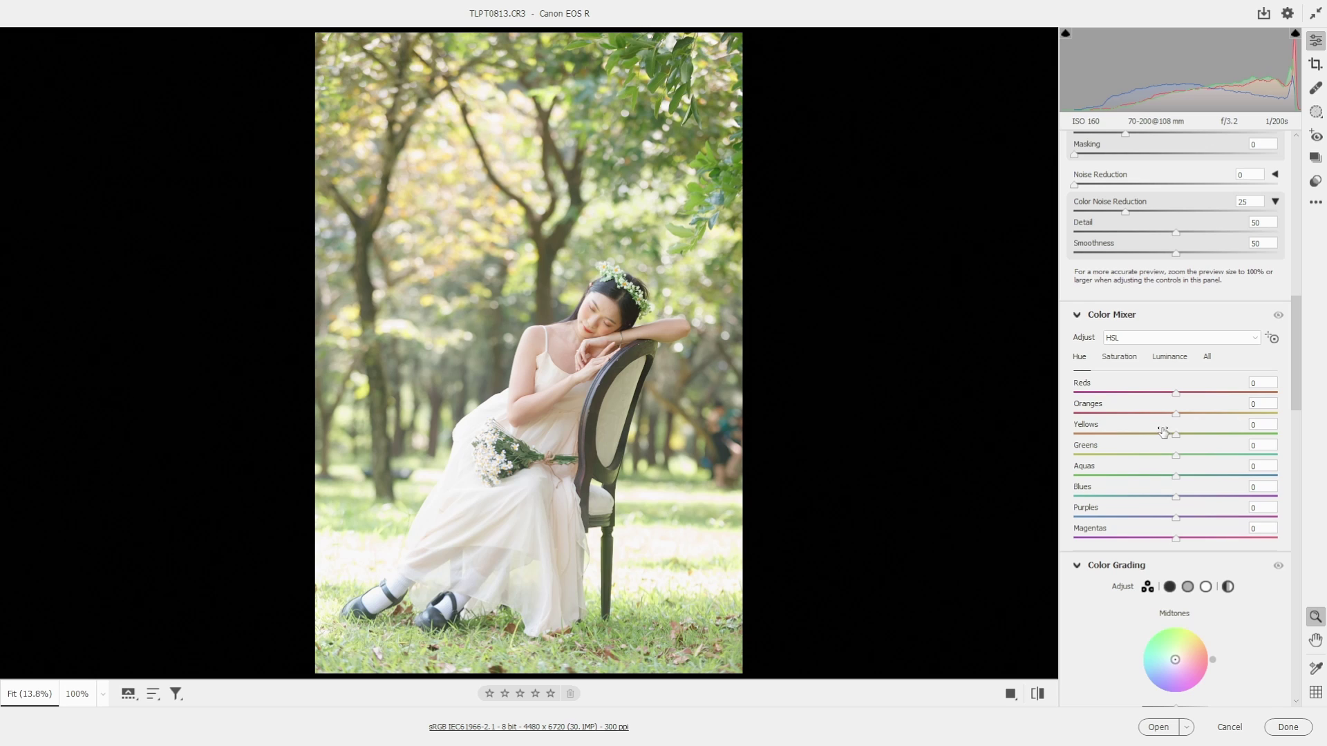
pyautogui.moveTo(1179, 415); pyautogui.dragTo(1163, 395)
pyautogui.moveTo(1175, 455); pyautogui.dragTo(1206, 477)
pyautogui.click(1186, 495)
pyautogui.moveTo(1176, 516)
pyautogui.mouseDown()
pyautogui.moveTo(1200, 517)
pyautogui.moveTo(1187, 536)
pyautogui.mouseUp()
# Set the Color Mixer saturation to Reds +15, Oranges -6, Yellows +25, Greens +10, Aquas -20, Blues -69, Purples -20 and Magentas -16.
pyautogui.click(1129, 361)
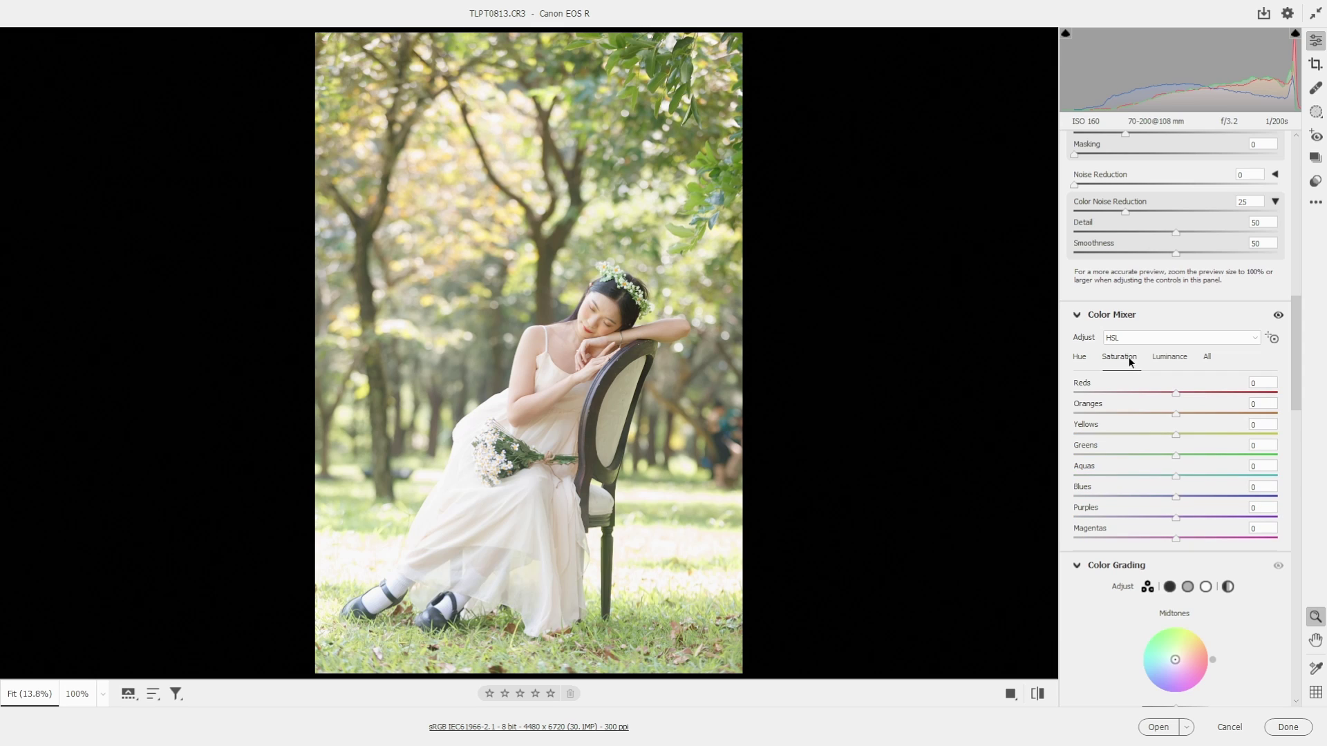
pyautogui.moveTo(1163, 412); pyautogui.dragTo(1192, 388)
pyautogui.moveTo(1175, 435); pyautogui.dragTo(1104, 497)
pyautogui.moveTo(1175, 517); pyautogui.dragTo(1159, 543)
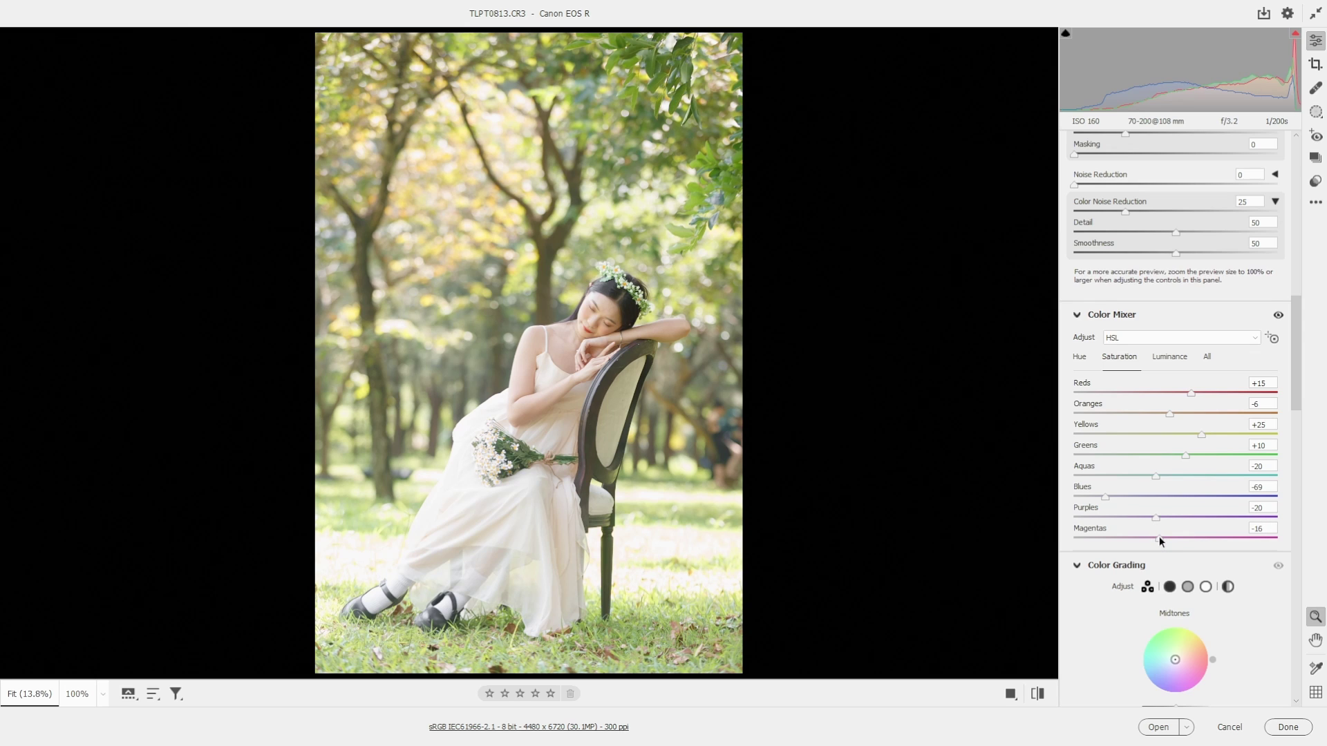
# Set the Color Mixer luminance to Reds -10, Oranges +21, Yellows -3, Purples +10 and Magentas +12.
pyautogui.click(1178, 358)
pyautogui.moveTo(1179, 416)
pyautogui.mouseDown()
pyautogui.moveTo(1198, 416)
pyautogui.moveTo(1165, 393)
pyautogui.moveTo(1170, 434)
pyautogui.mouseUp()
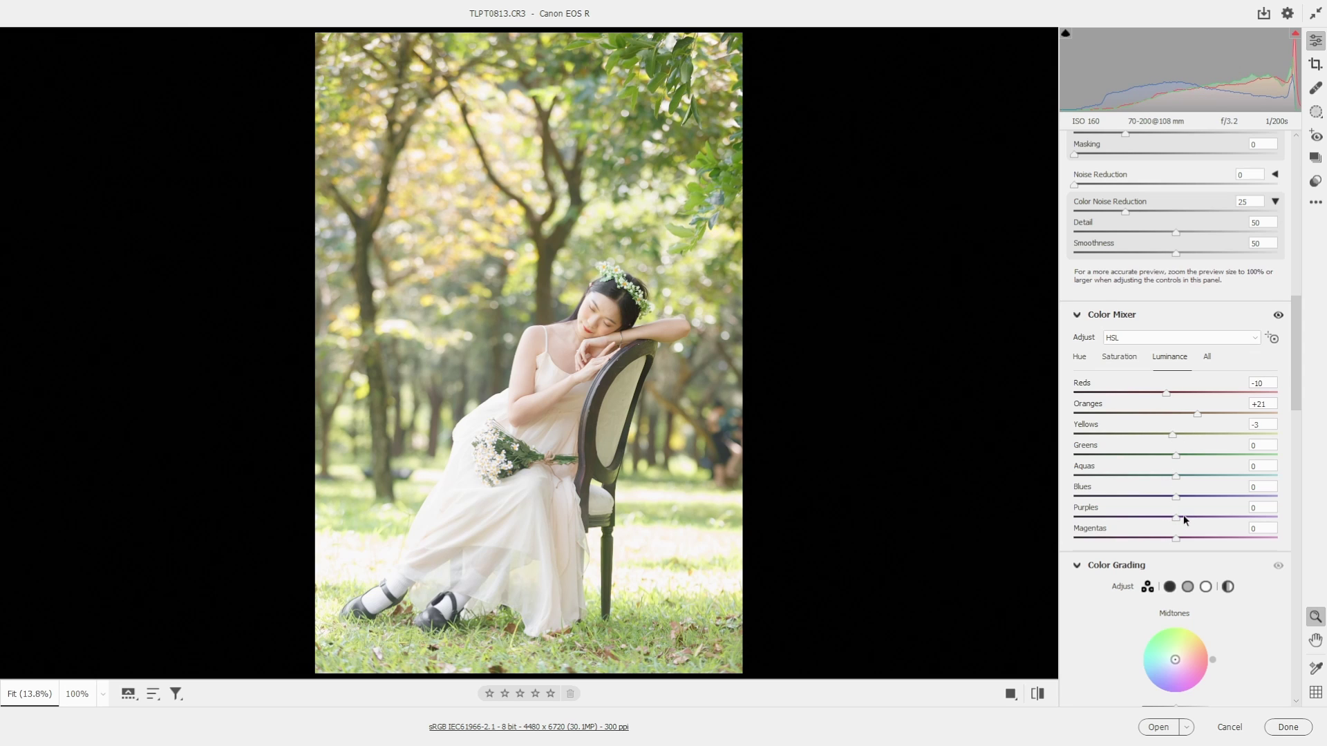
pyautogui.moveTo(1182, 516); pyautogui.dragTo(1187, 540)
# Color grade the highlights with Hue 208 and Saturation 10, and set Blending to 100.
pyautogui.scroll(-3, 1294, 363)
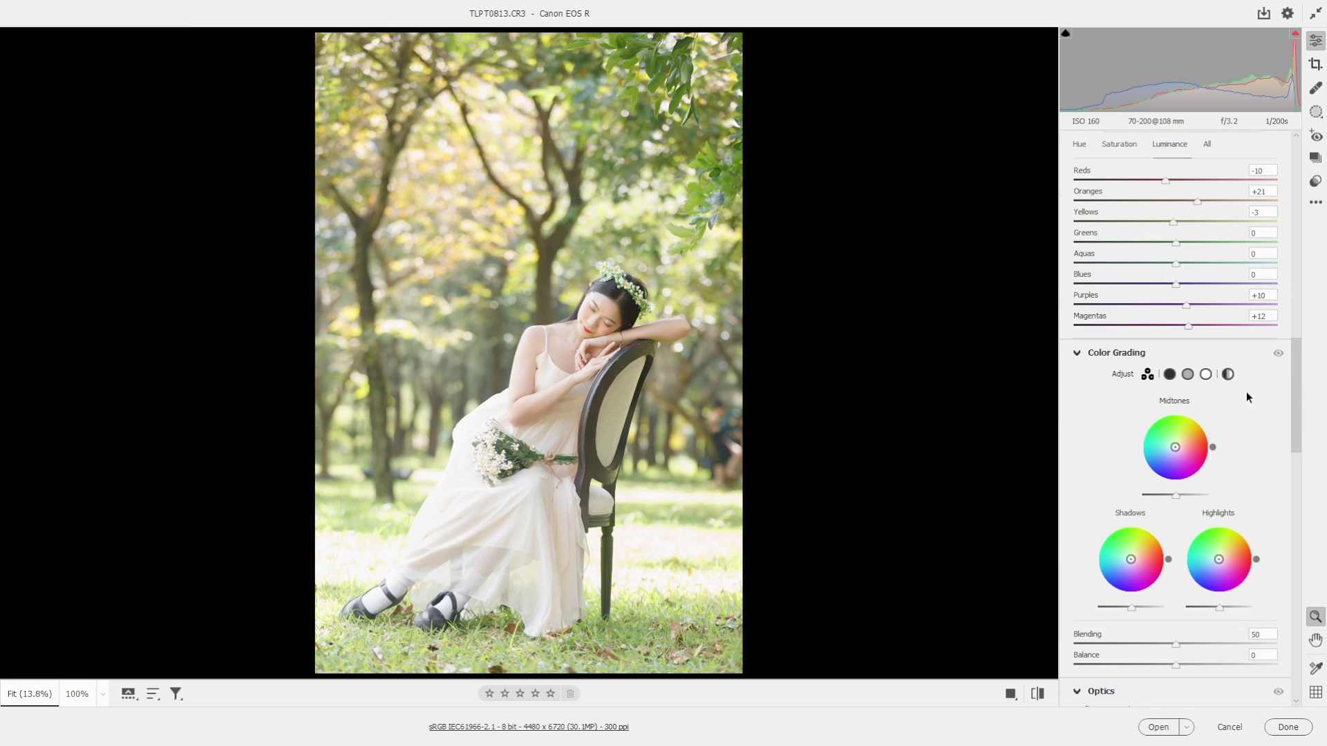
pyautogui.click(1207, 375)
pyautogui.click(1249, 556)
pyautogui.write('208')
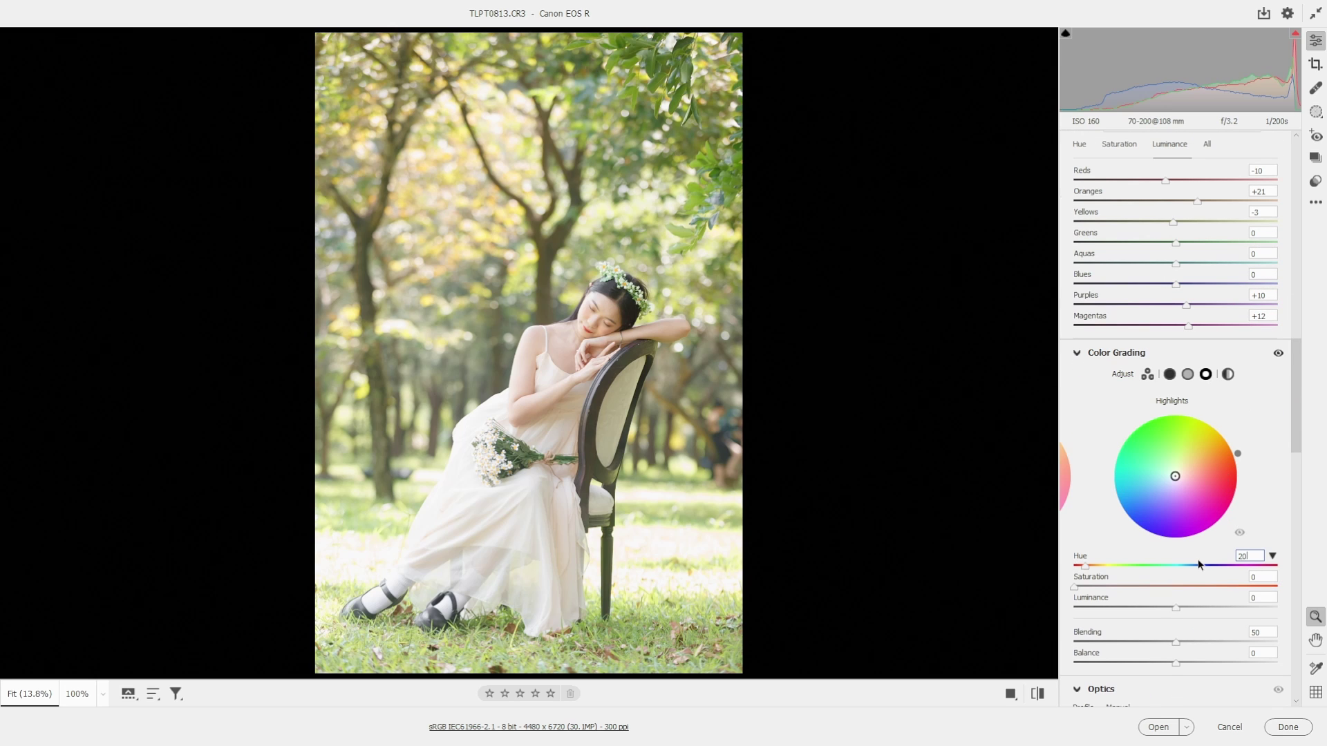
pyautogui.press('Return')
pyautogui.click(1093, 586)
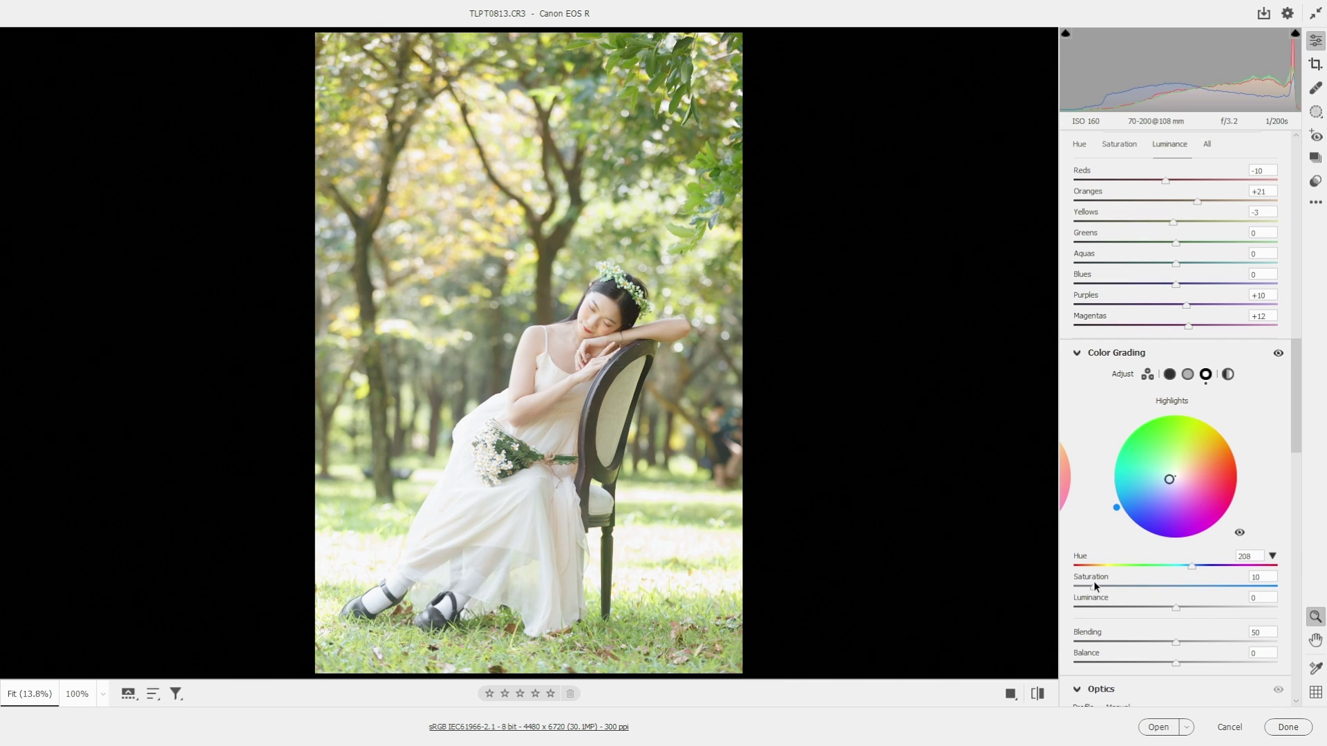
pyautogui.moveTo(1156, 636); pyautogui.dragTo(1285, 639)
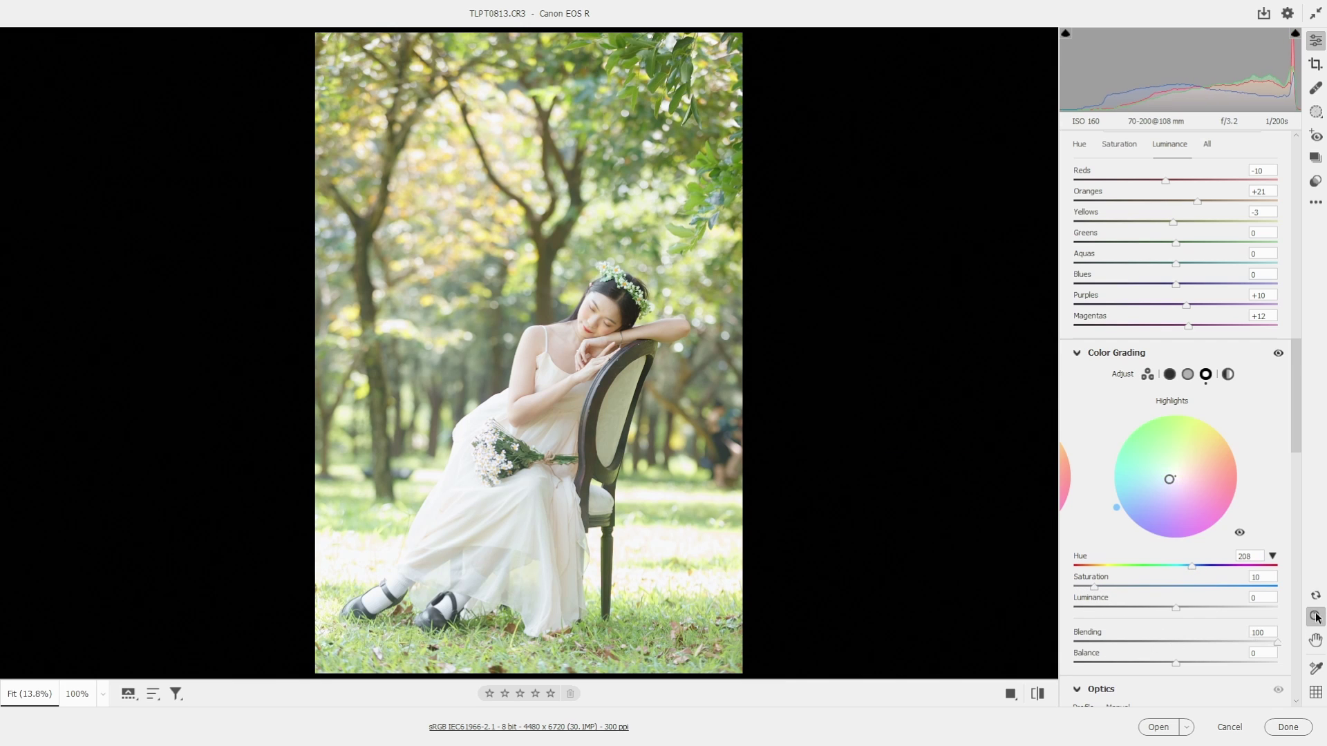
# Color grade the shadows with Hue 36 and Saturation 11, and compare the photo with its original.
pyautogui.click(1169, 375)
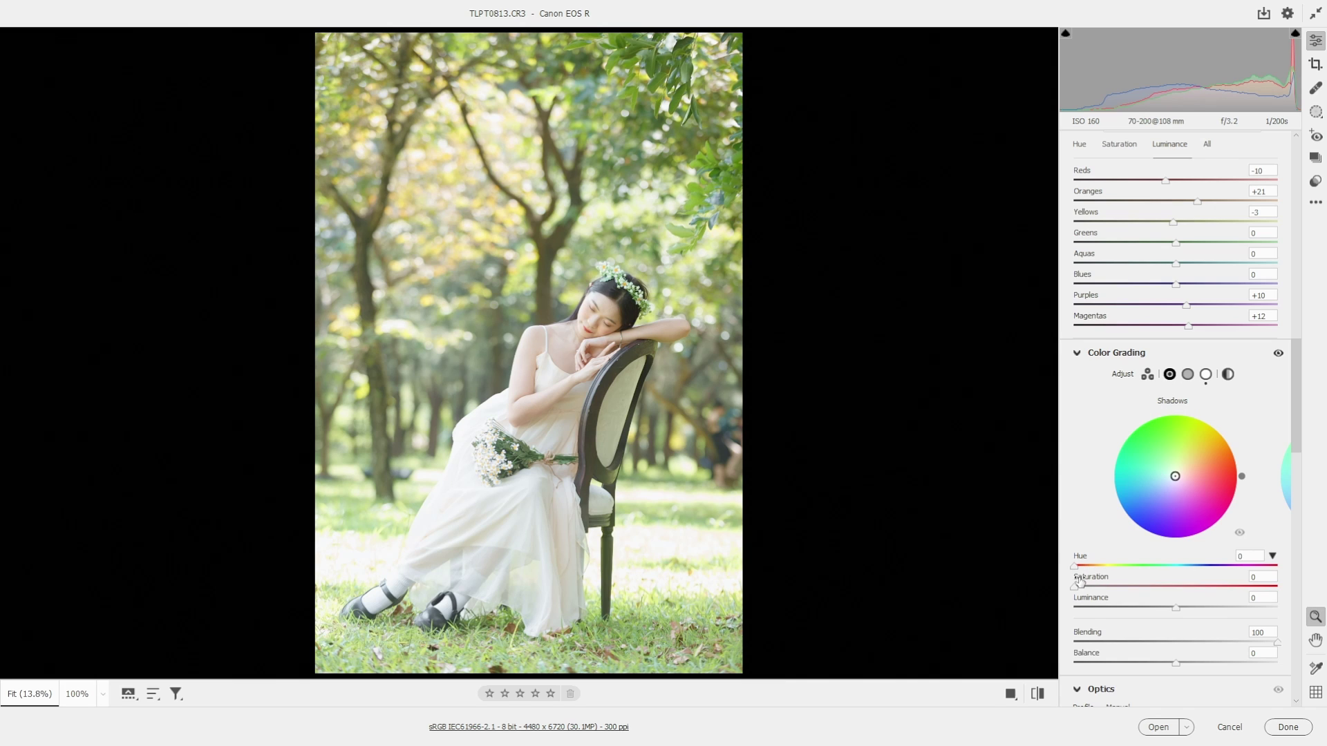
pyautogui.moveTo(1074, 565); pyautogui.dragTo(1095, 582)
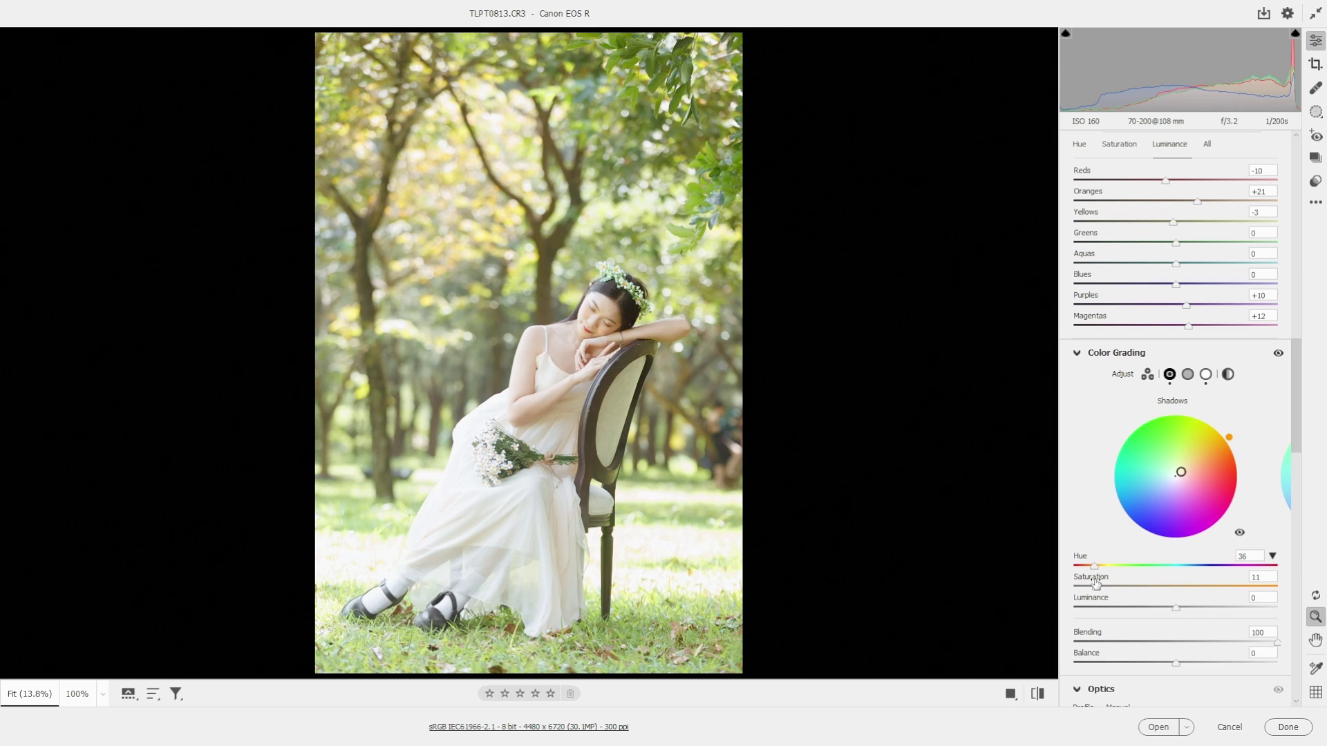
pyautogui.press('\\')
pyautogui.press('\\')
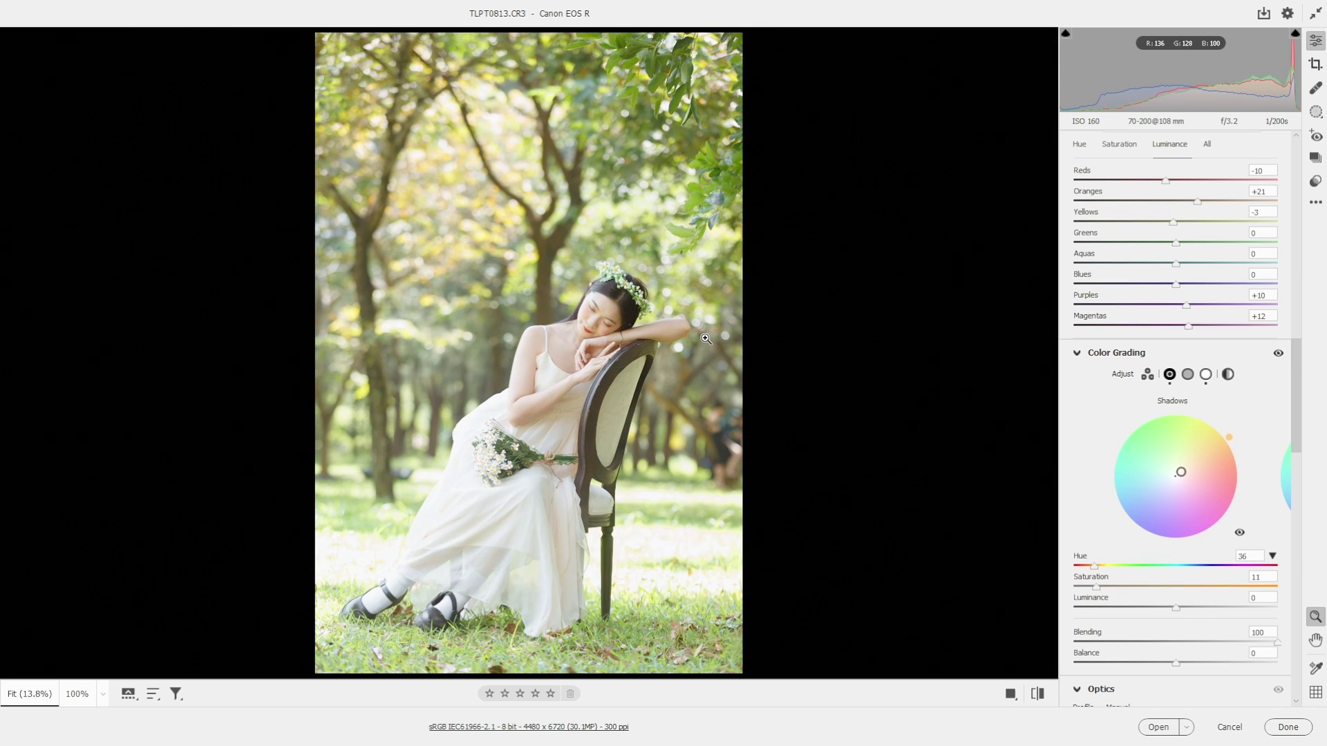
# Set Clarity to -14, Sharpening to 60, Noise Reduction to 10 and Color Noise Reduction to 50 with Smoothness 80, and compare the preview.
pyautogui.moveTo(1298, 435); pyautogui.dragTo(1287, 205)
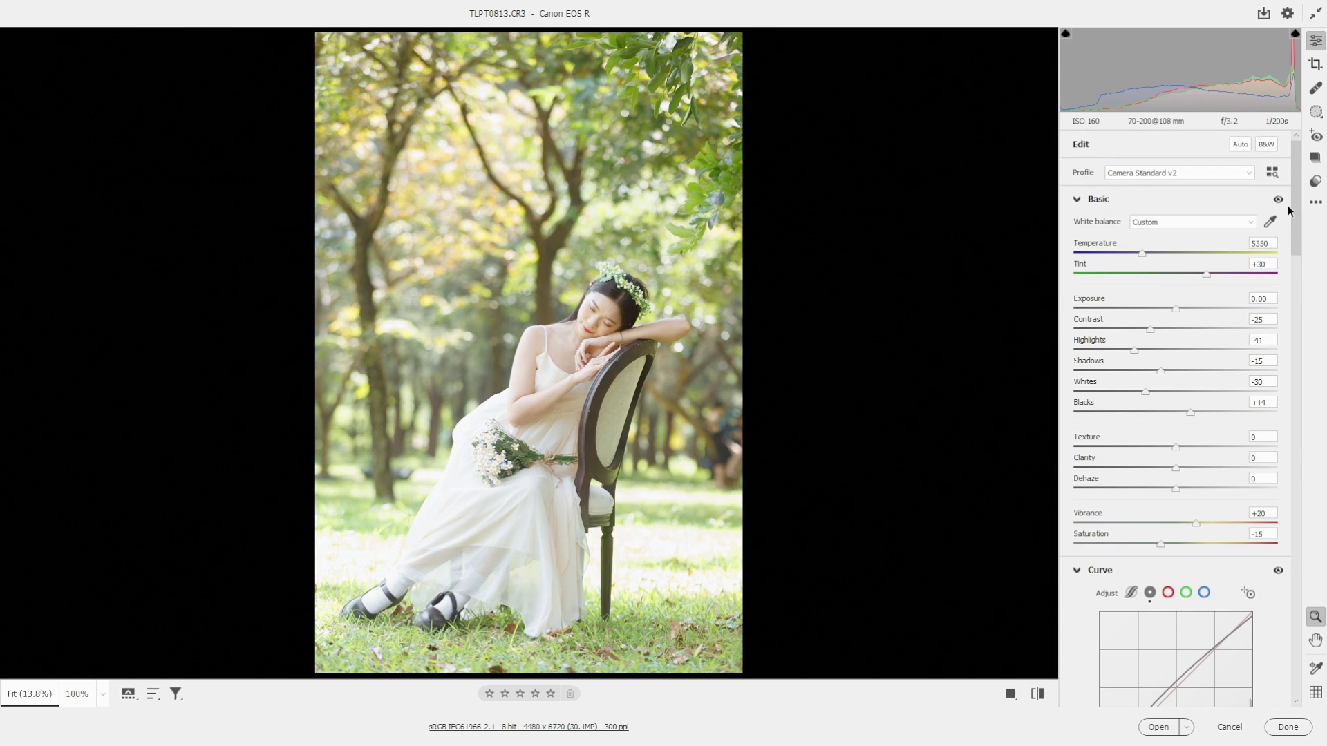
pyautogui.moveTo(1174, 468); pyautogui.dragTo(1162, 470)
pyautogui.scroll(-7, 1287, 297)
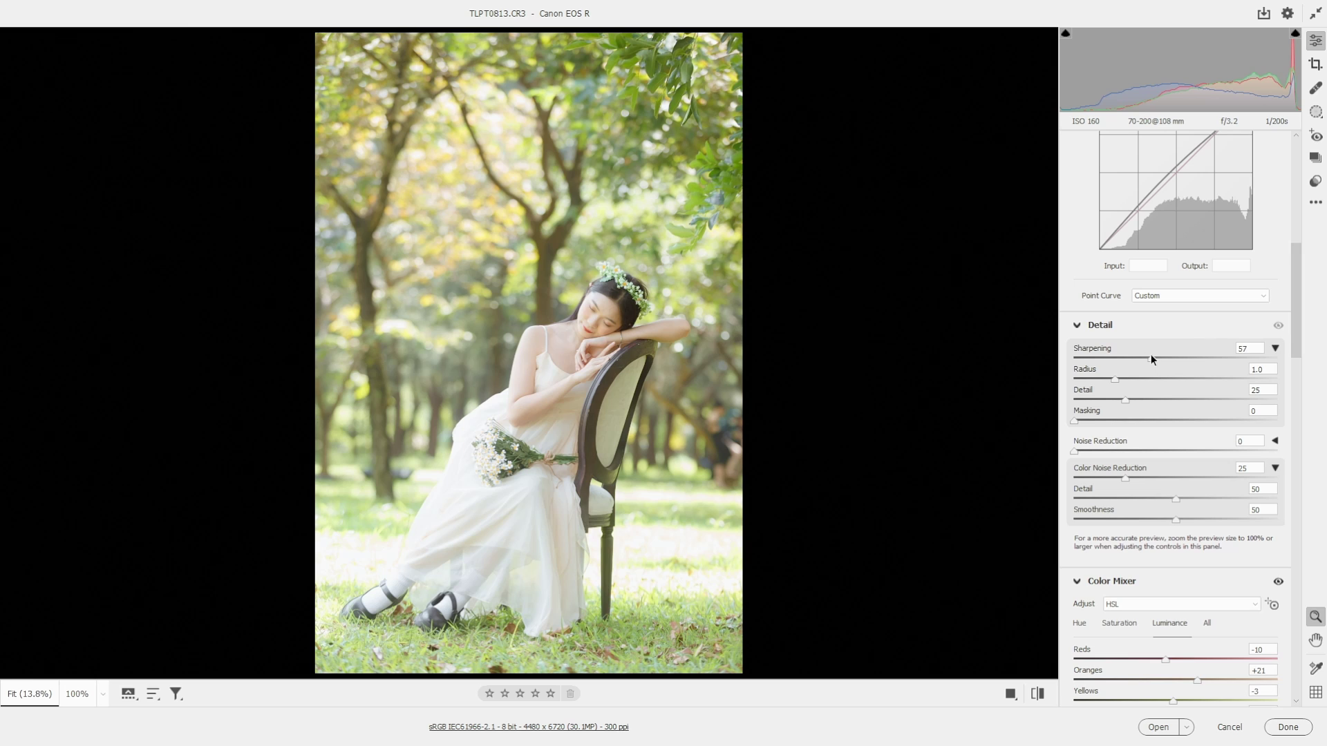
pyautogui.click(1155, 356)
pyautogui.moveTo(1086, 450); pyautogui.dragTo(1175, 472)
pyautogui.press('p')
pyautogui.press('p')
pyautogui.press('p')
pyautogui.press('p')
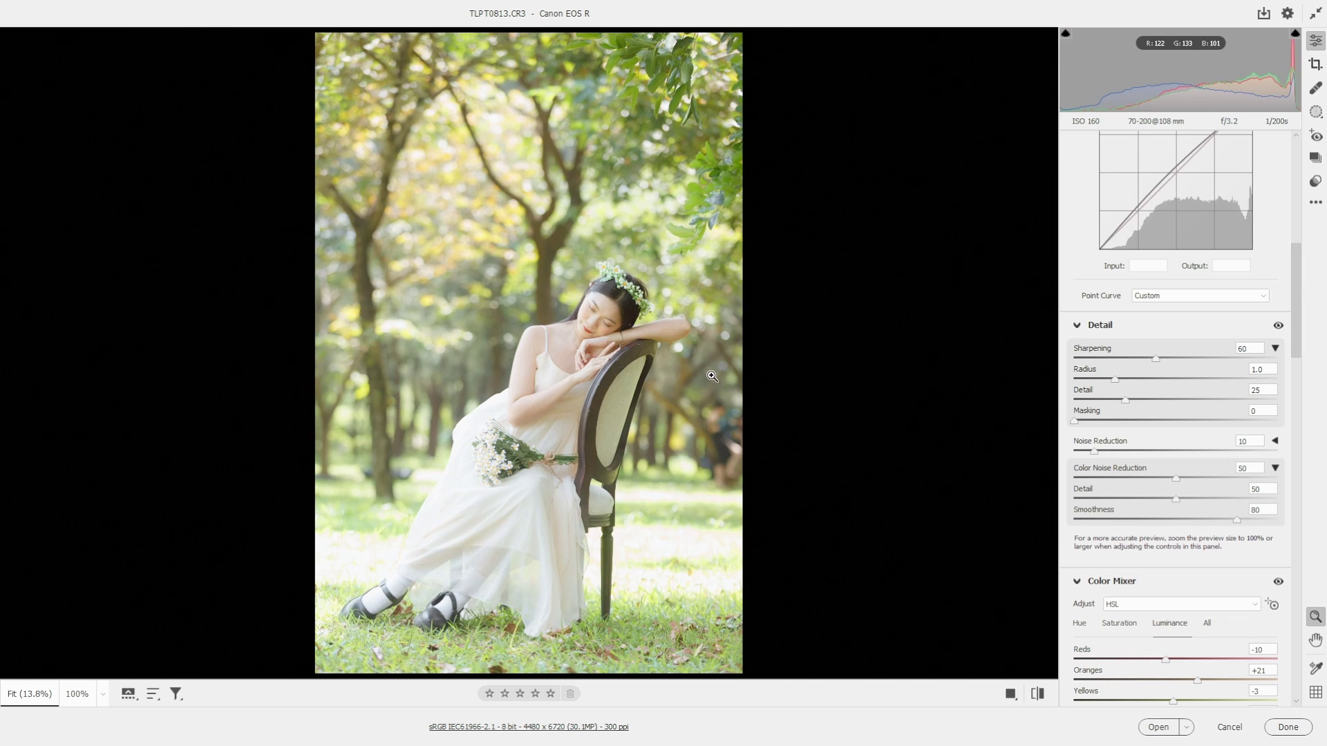
# Raise the highlights grading saturation to 11, add a -25 vignette with Midpoint 30, and compare before and after.
pyautogui.scroll(-8, 1288, 308)
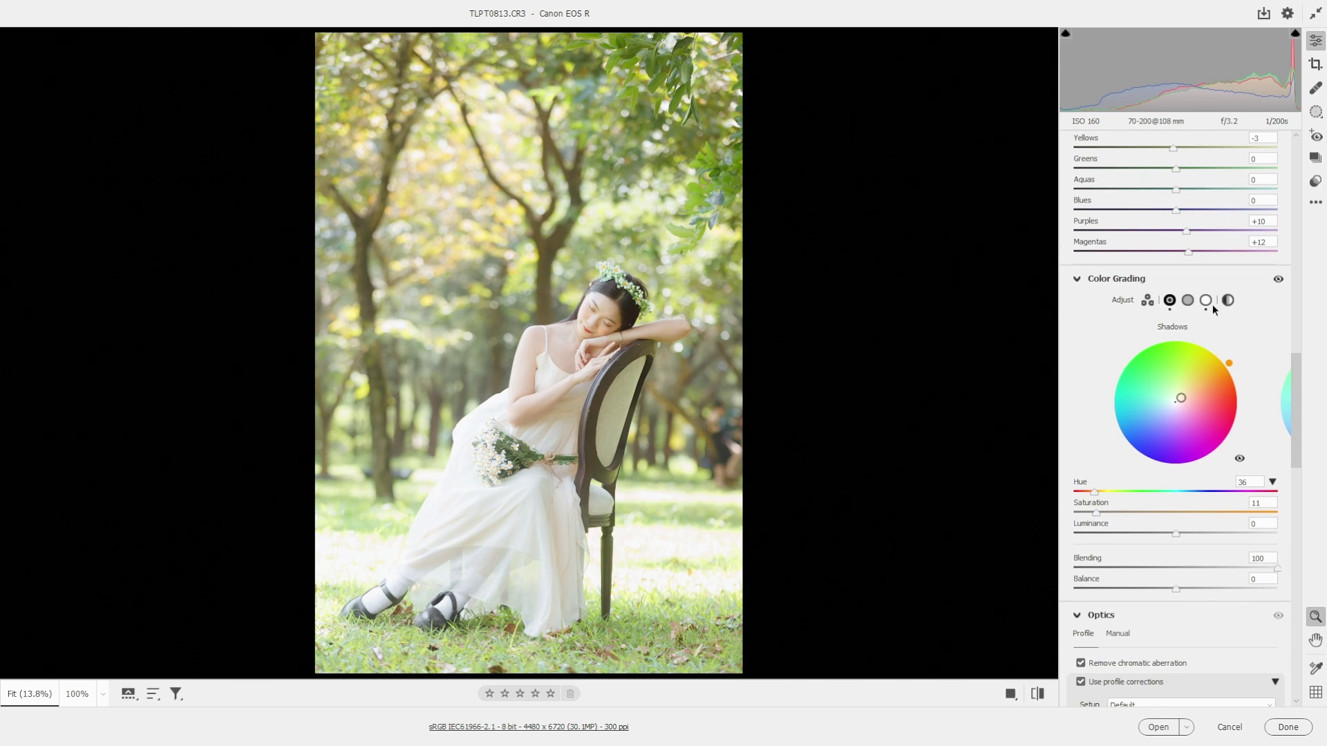
pyautogui.click(1209, 302)
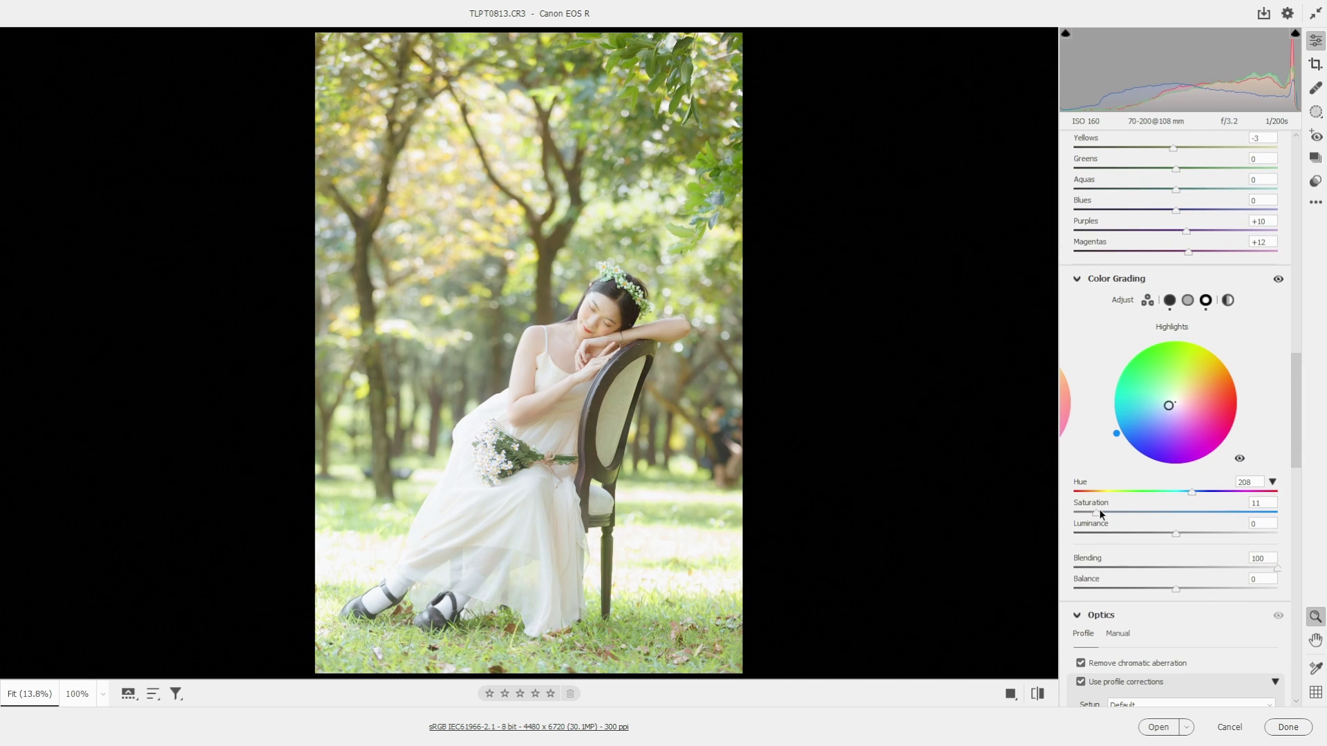
pyautogui.scroll(-10, 1284, 472)
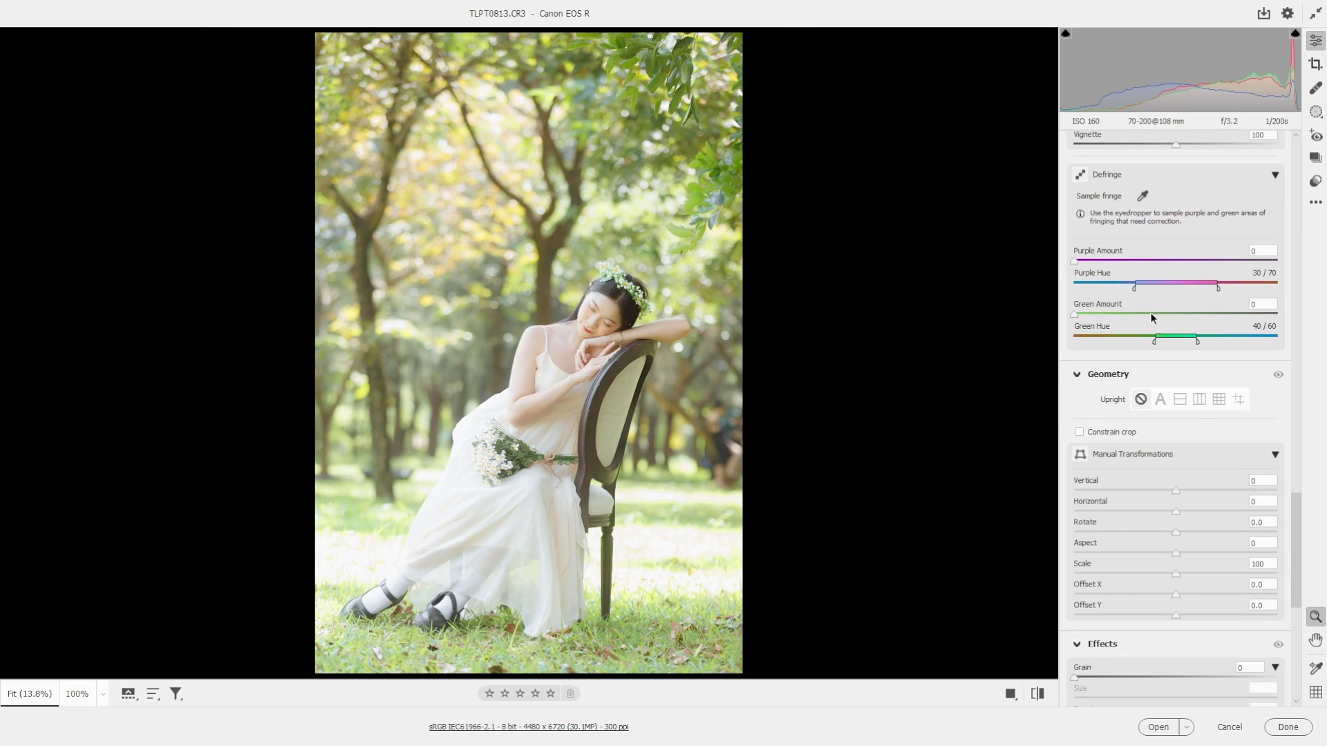
pyautogui.scroll(-7, 1179, 309)
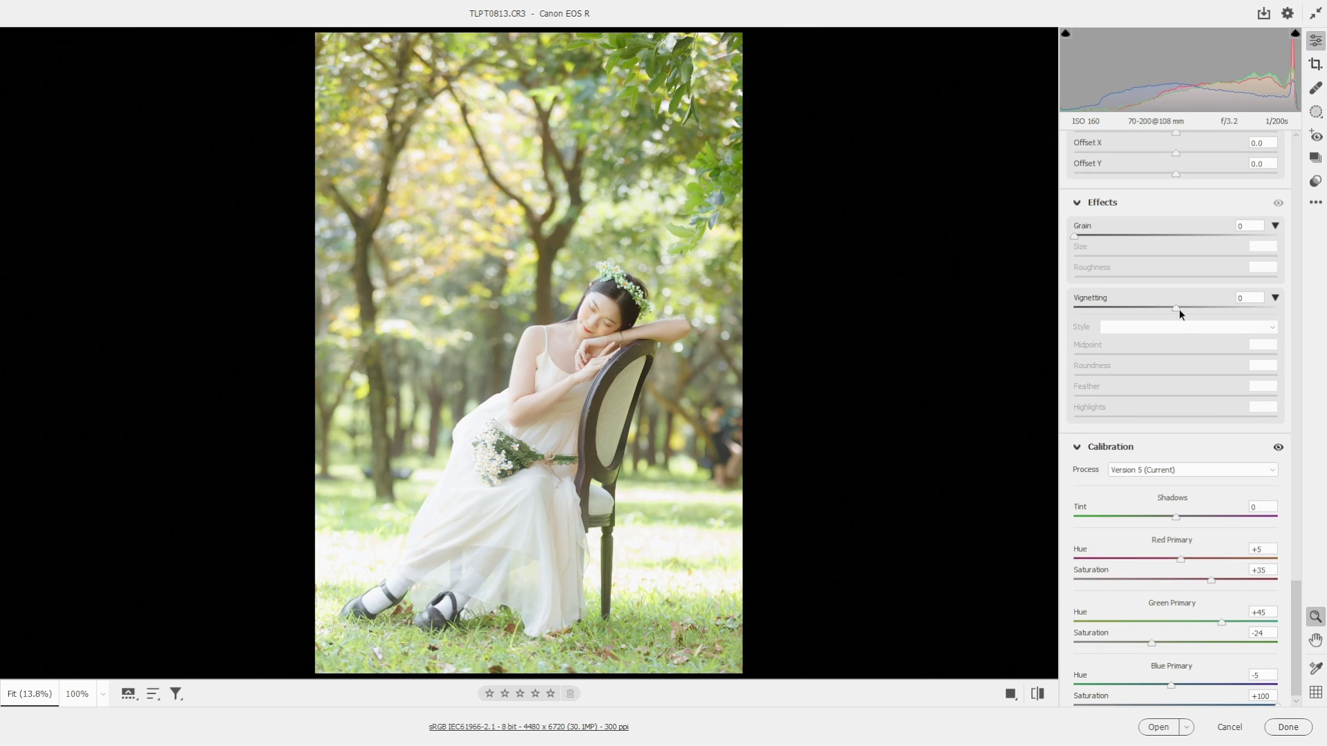
pyautogui.moveTo(1178, 309); pyautogui.dragTo(1149, 309)
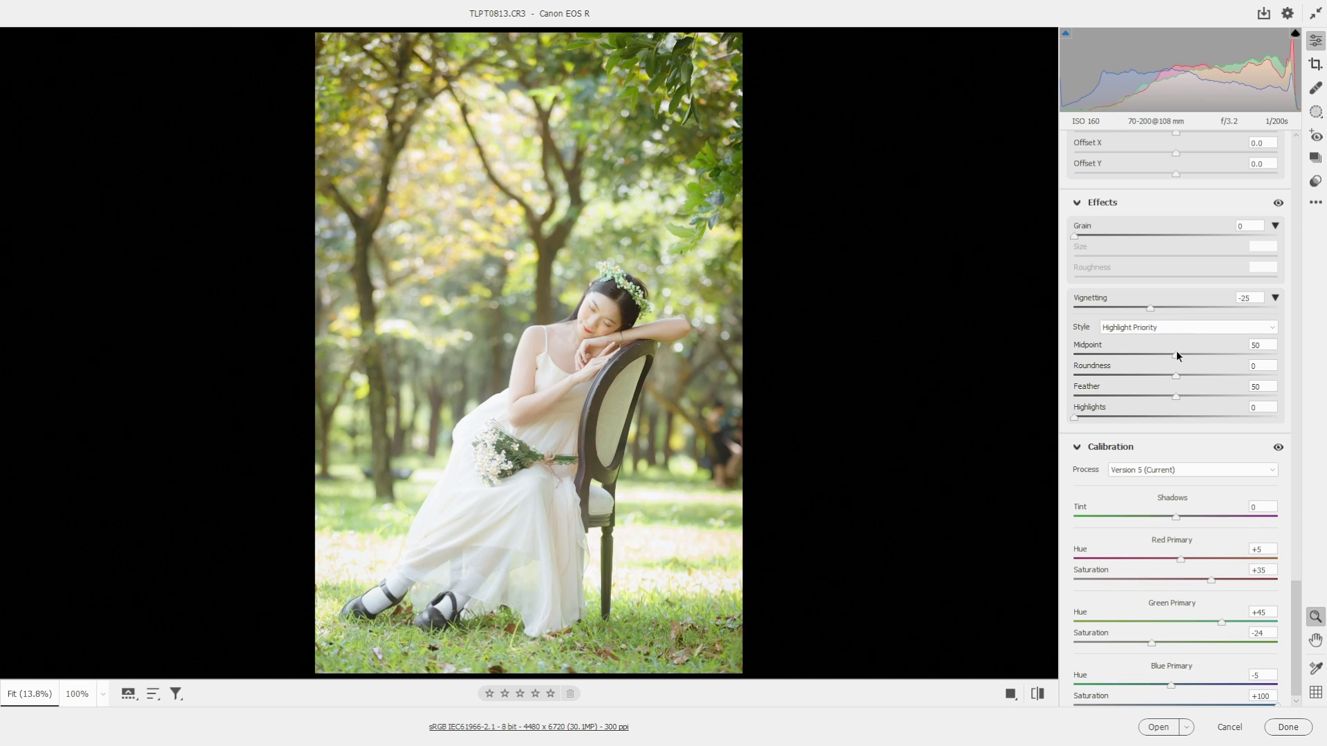
pyautogui.moveTo(1176, 352); pyautogui.dragTo(1135, 354)
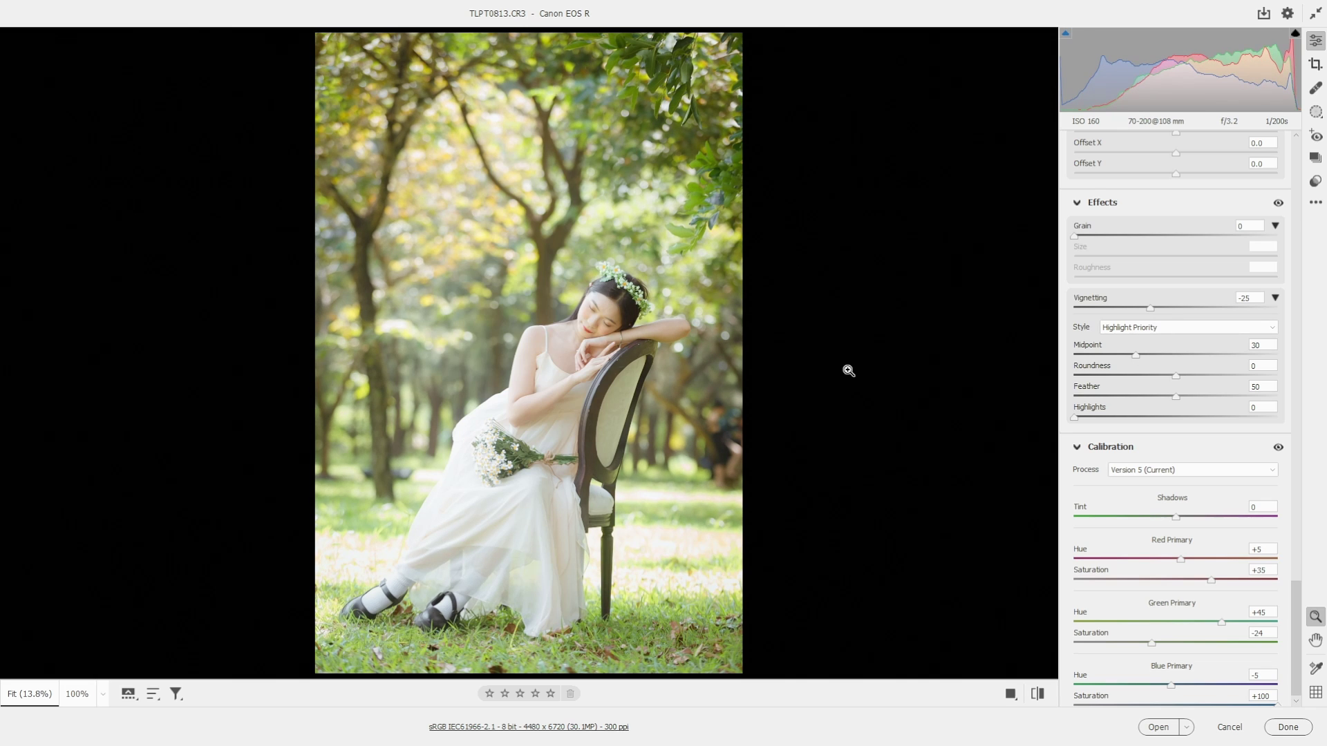
pyautogui.press('\\')
pyautogui.press('\\')
pyautogui.press('\\')
pyautogui.press('\\')
# Lower the overall Saturation to -17 and the Color Mixer saturation of Oranges to -10.
pyautogui.moveTo(1296, 608); pyautogui.dragTo(1295, 179)
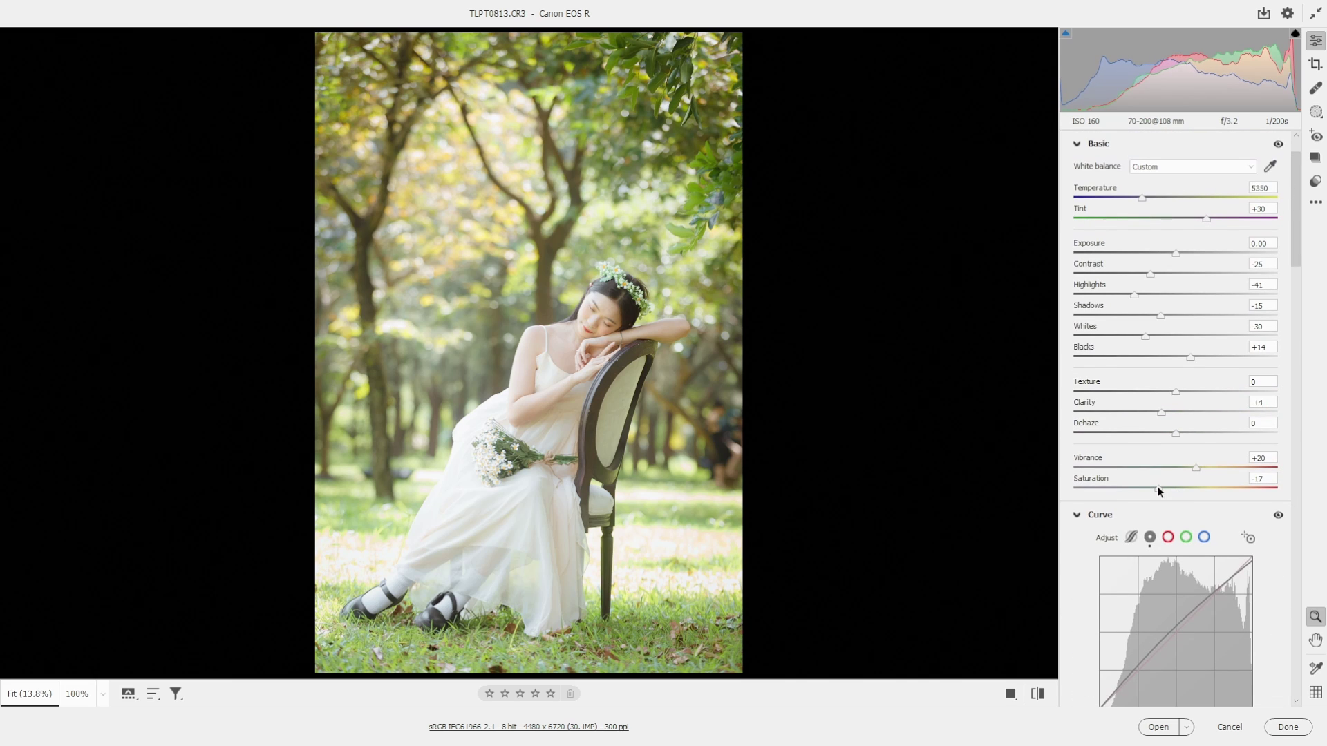
pyautogui.scroll(-10, 1161, 436)
pyautogui.click(1128, 450)
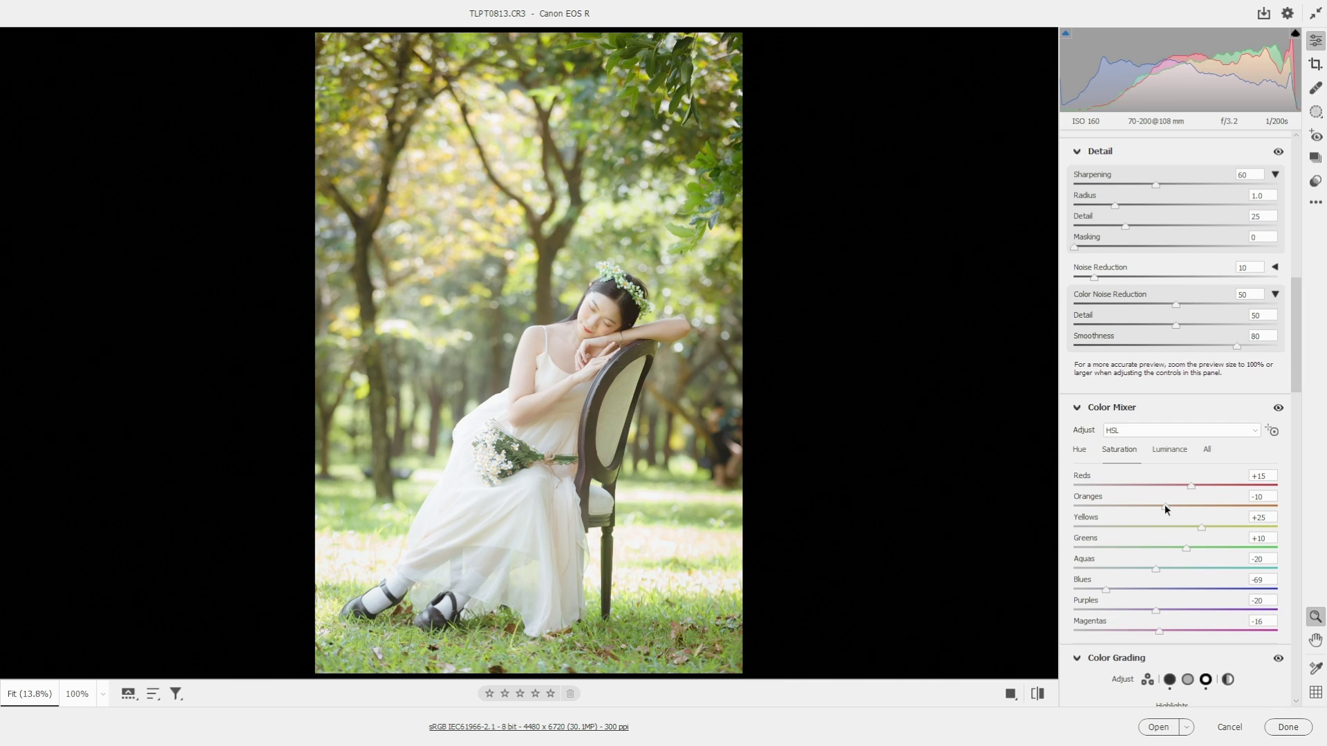
# Move the tone curve's midtone point to input 95, output 104, and raise Blacks to +31.
pyautogui.moveTo(1297, 318); pyautogui.dragTo(1297, 235)
pyautogui.moveTo(1153, 439); pyautogui.dragTo(1148, 445)
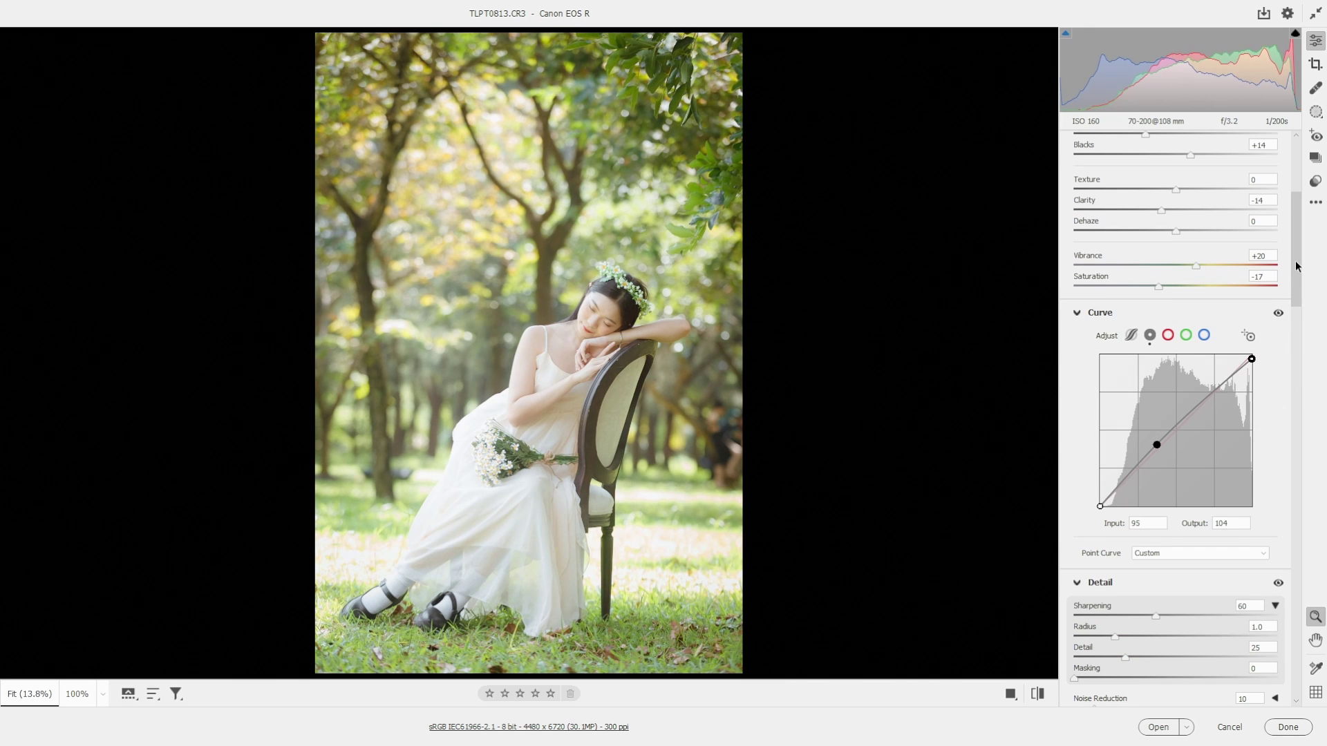
pyautogui.moveTo(1297, 268); pyautogui.dragTo(1296, 230)
pyautogui.moveTo(1190, 314); pyautogui.dragTo(1208, 312)
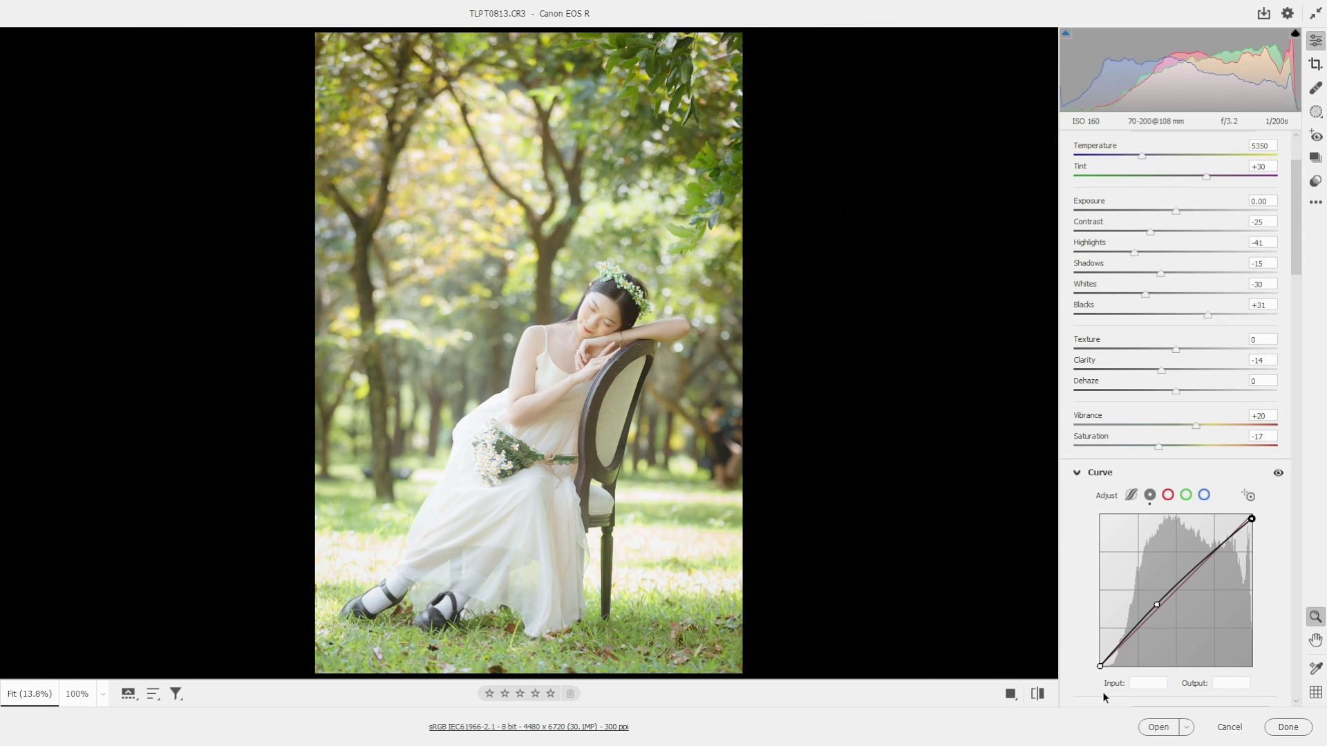
# Open the photo in Photoshop and add a Selective Color layer with Greens at Cyan -43, Magenta +11 and Yellow +21%.
pyautogui.click(1157, 727)
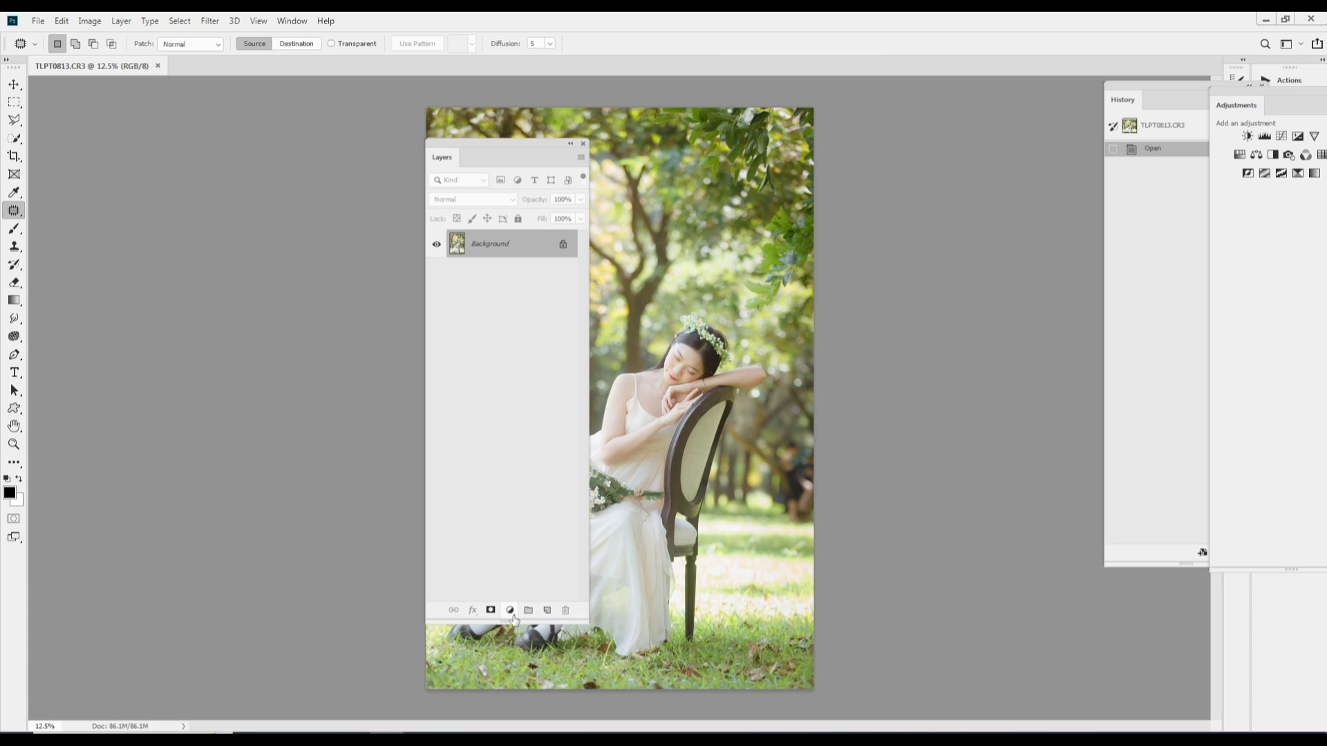
pyautogui.click(510, 610)
pyautogui.click(547, 606)
pyautogui.click(864, 397)
pyautogui.click(864, 422)
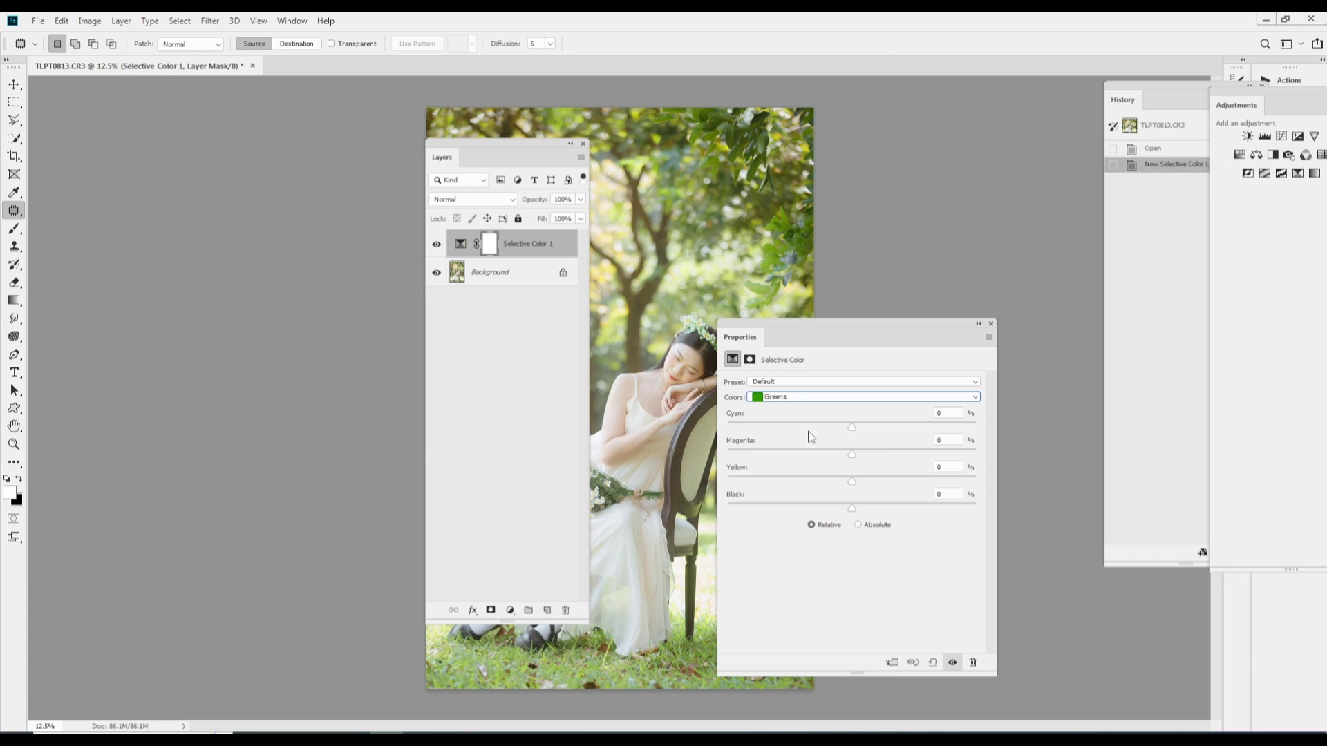
pyautogui.moveTo(851, 454); pyautogui.dragTo(865, 456)
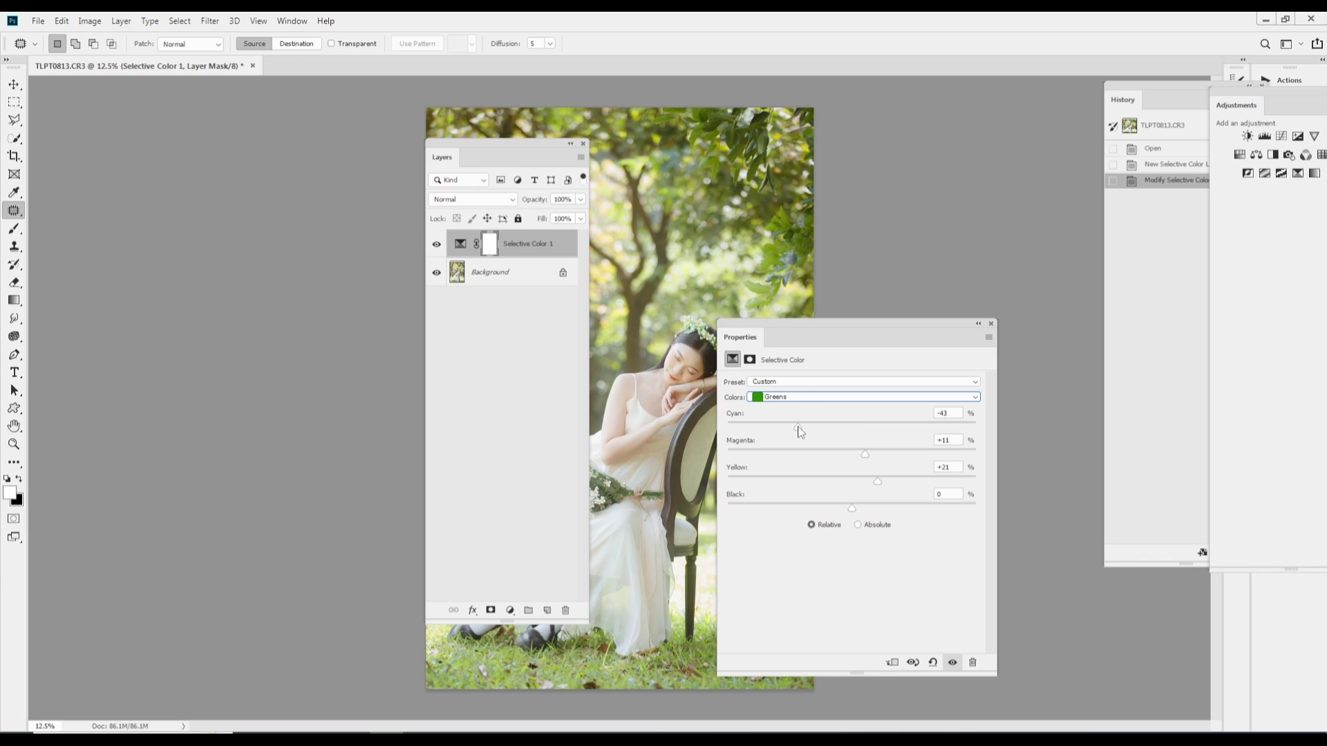
pyautogui.click(801, 396)
pyautogui.click(829, 407)
pyautogui.click(991, 324)
# Compare the whole photo with and without the Selective Color adjustment layer.
pyautogui.moveTo(486, 152); pyautogui.dragTo(864, 210)
pyautogui.click(816, 302)
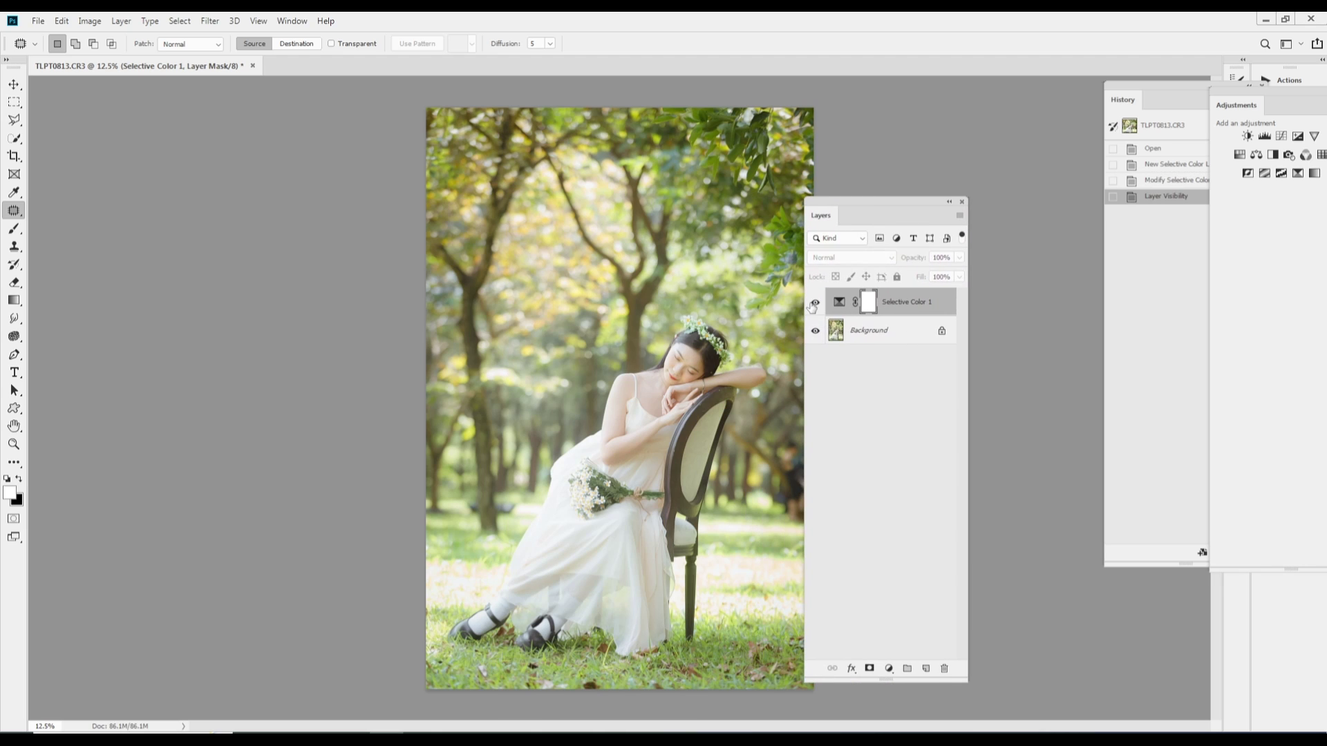
pyautogui.click(816, 302)
pyautogui.click(815, 302)
pyautogui.click(815, 302)
pyautogui.doubleClick(815, 302)
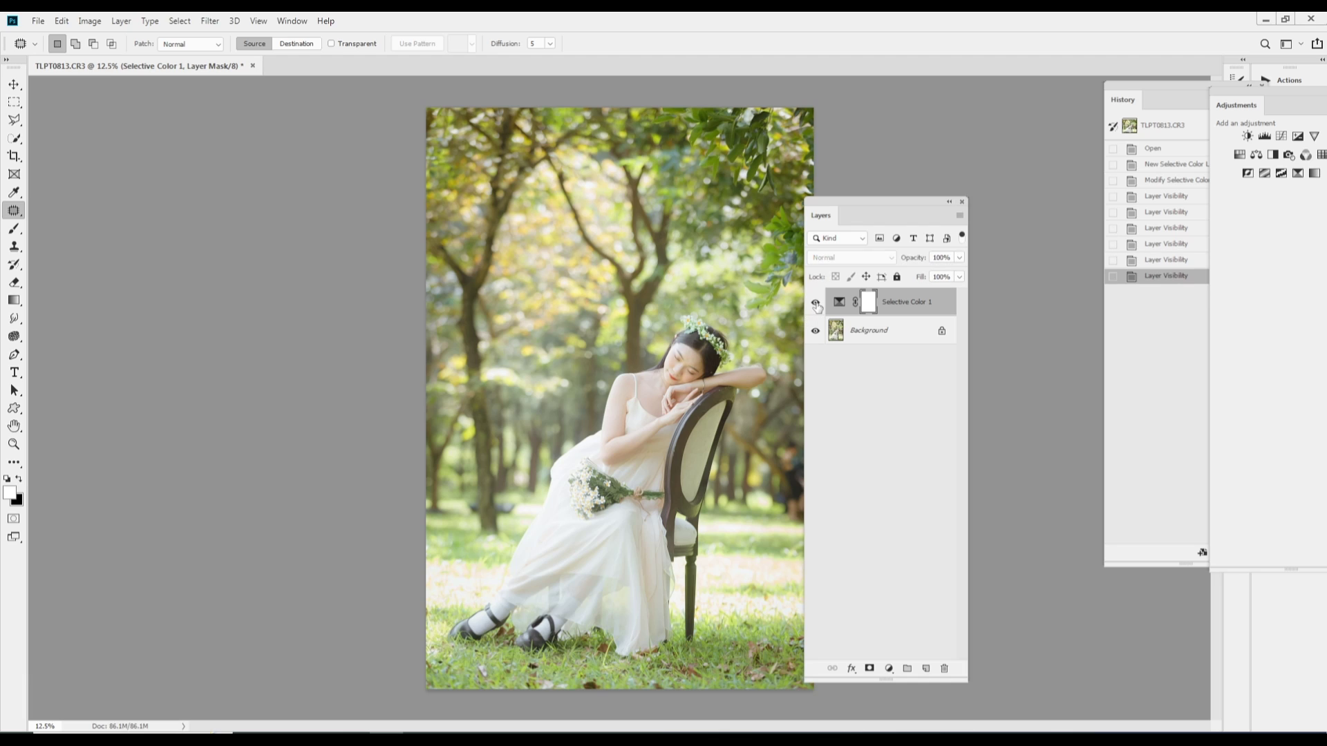
pyautogui.moveTo(965, 216); pyautogui.dragTo(586, 190)
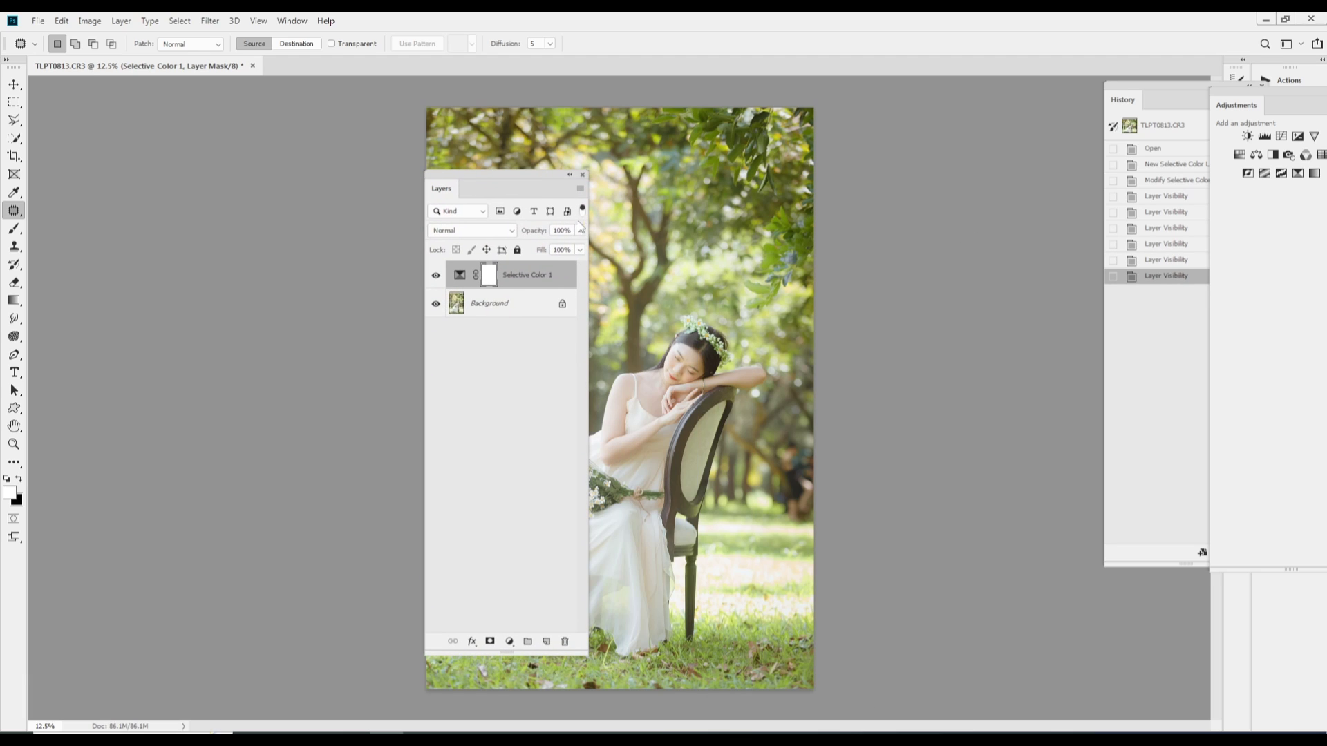
pyautogui.doubleClick(434, 277)
# Merge the visible layers and duplicate the resulting Background layer.
pyautogui.click(588, 190)
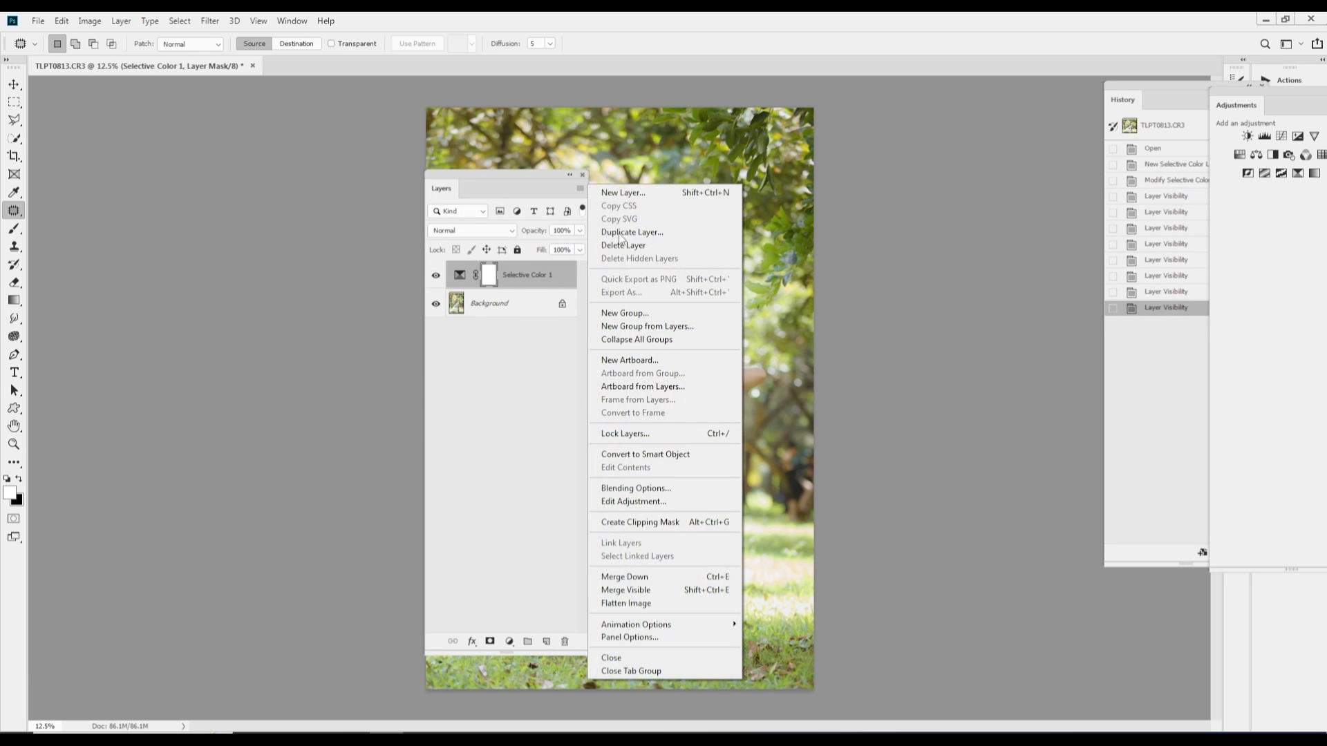
pyautogui.click(622, 590)
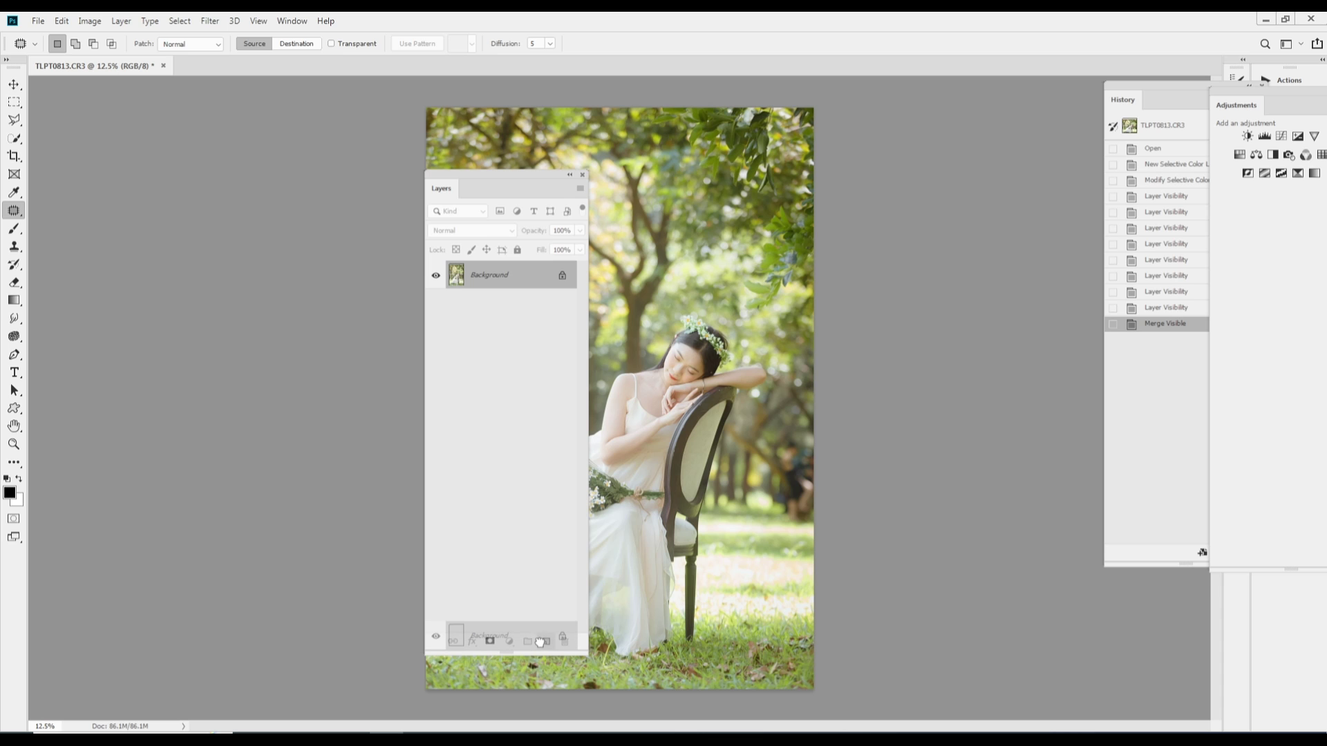
pyautogui.moveTo(484, 275); pyautogui.dragTo(548, 644)
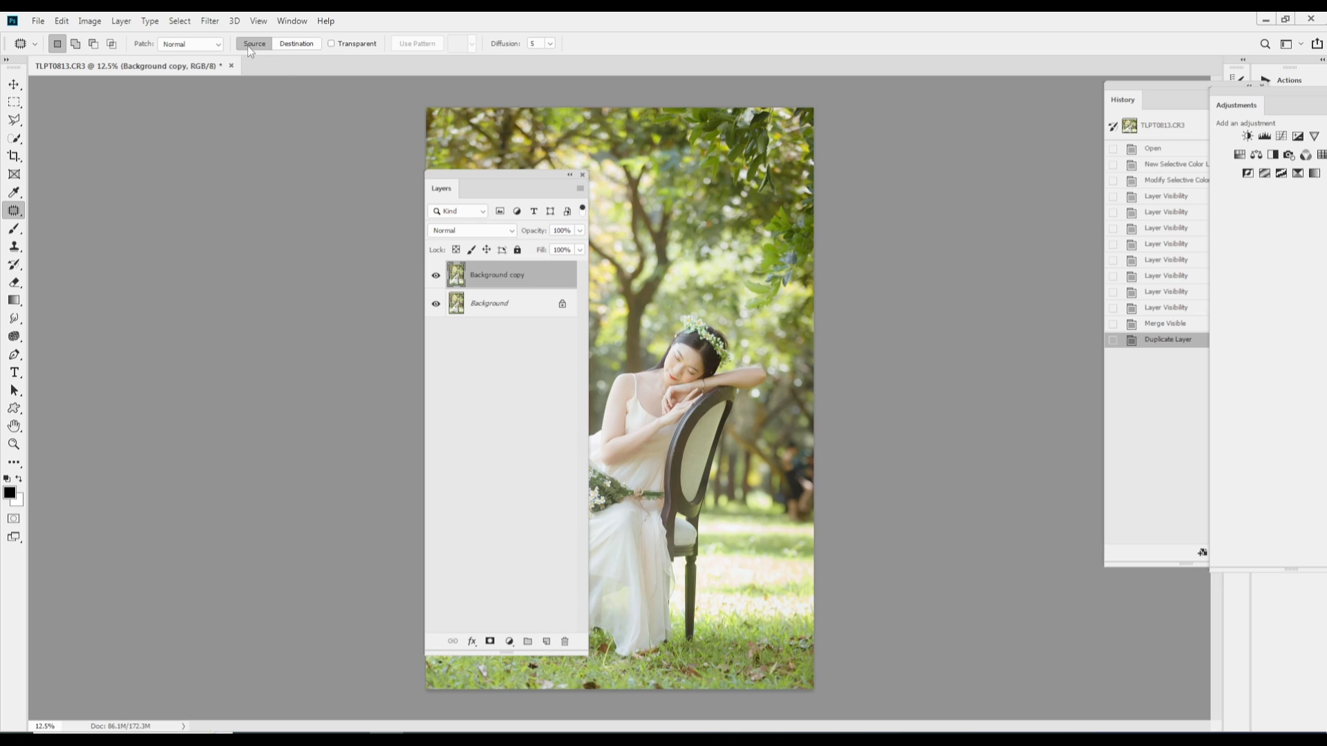
# Blur the Background copy with a 35-pixel Gaussian Blur, and use Apply Image with the merged RGB source in Multiply at 100%.
pyautogui.click(210, 22)
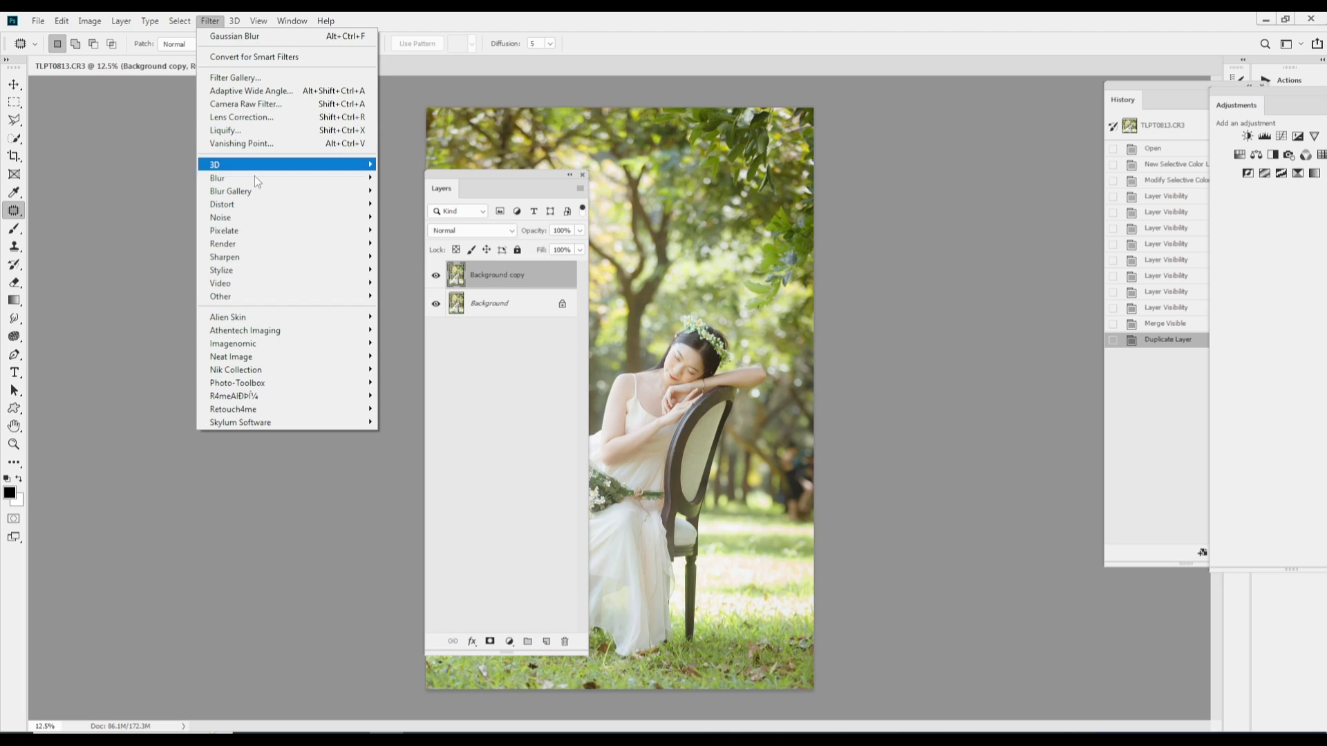
pyautogui.moveTo(258, 181)
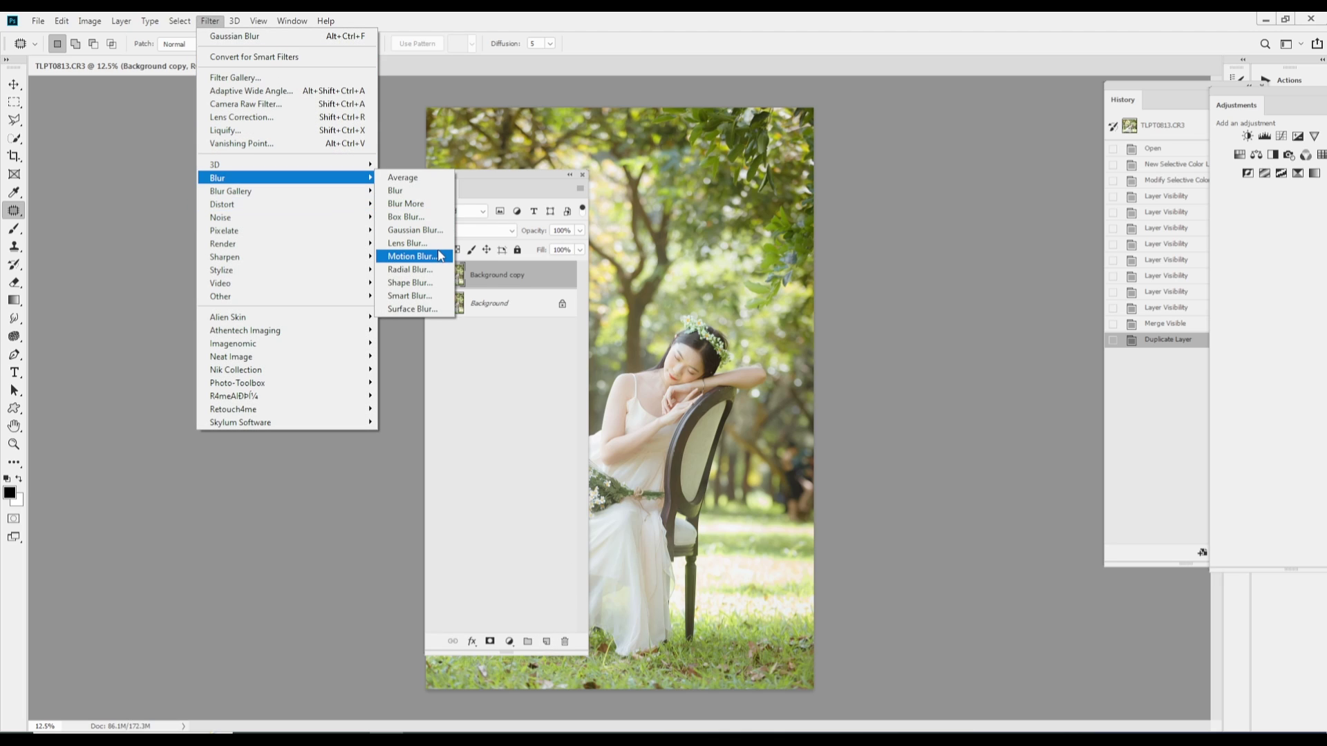
pyautogui.click(413, 230)
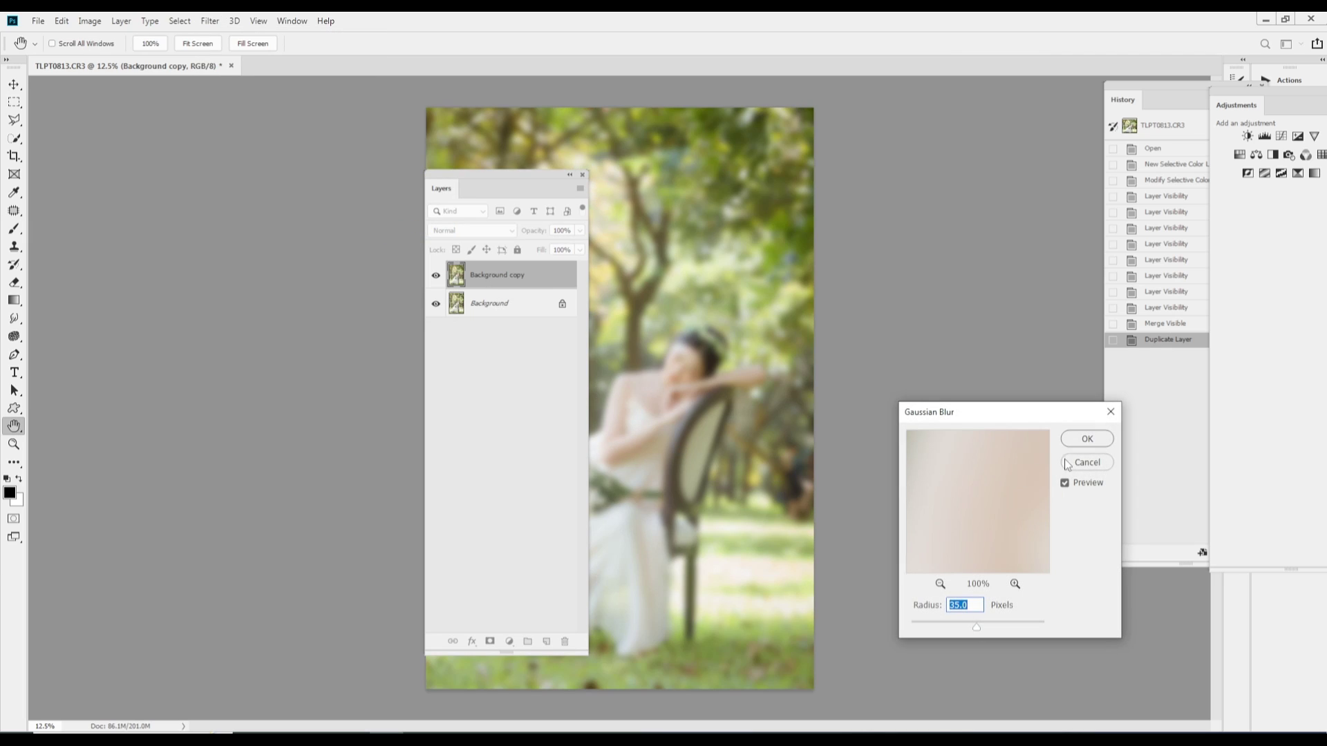
pyautogui.click(1087, 439)
pyautogui.press('j')
pyautogui.click(101, 22)
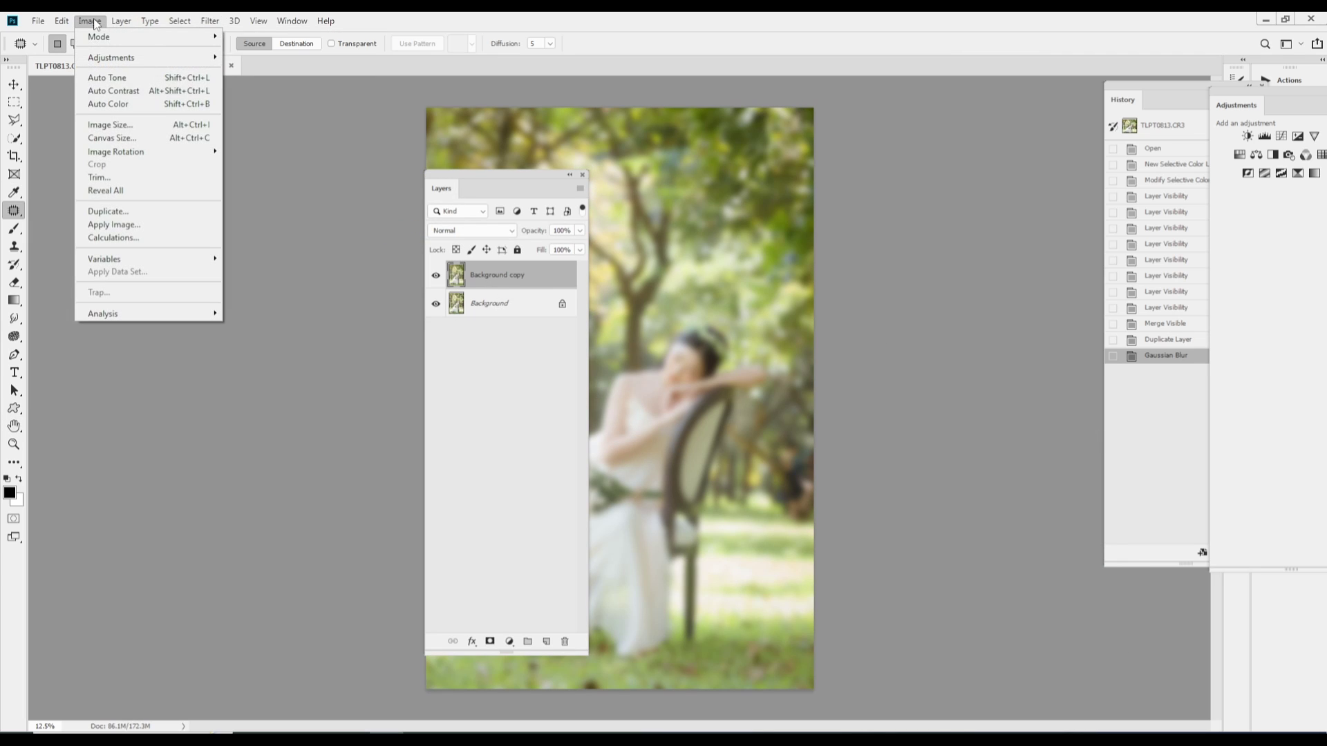
pyautogui.click(133, 227)
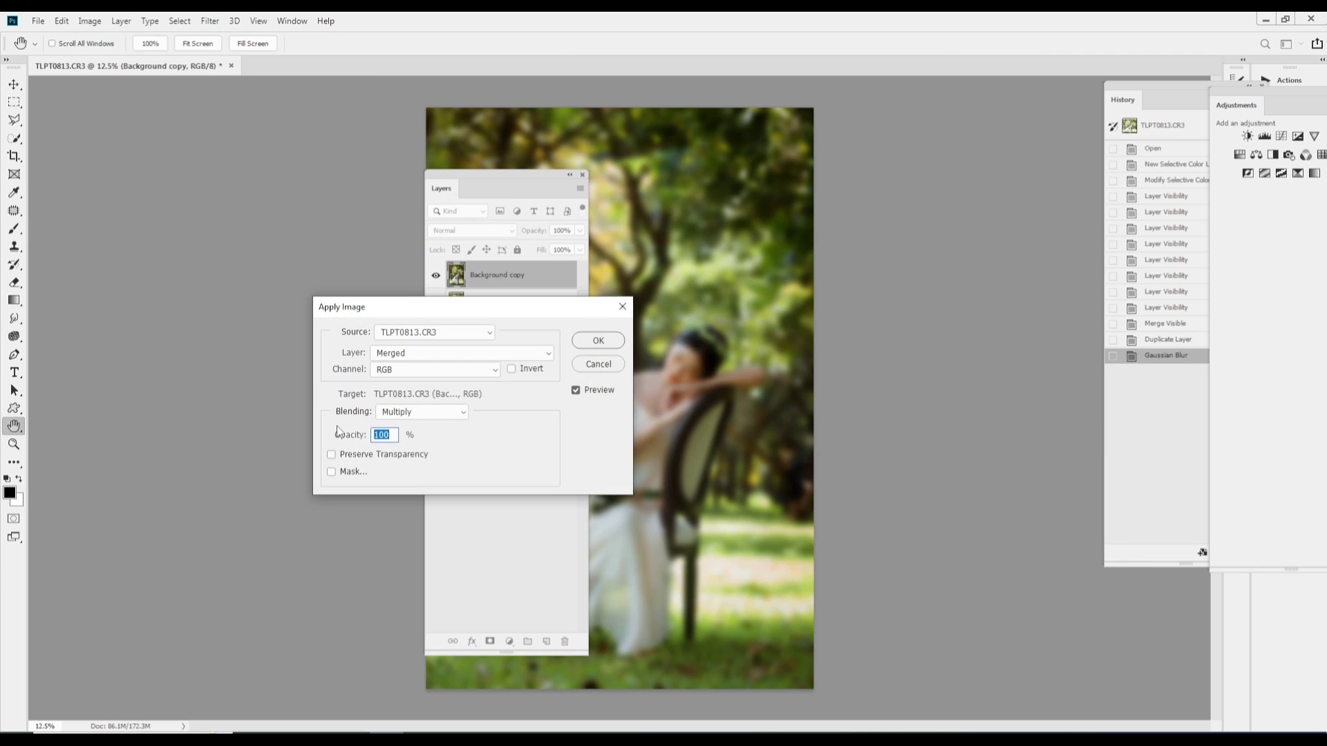
pyautogui.click(598, 342)
# Set the Background copy's blending mode to Screen and its opacity to 50%.
pyautogui.click(477, 231)
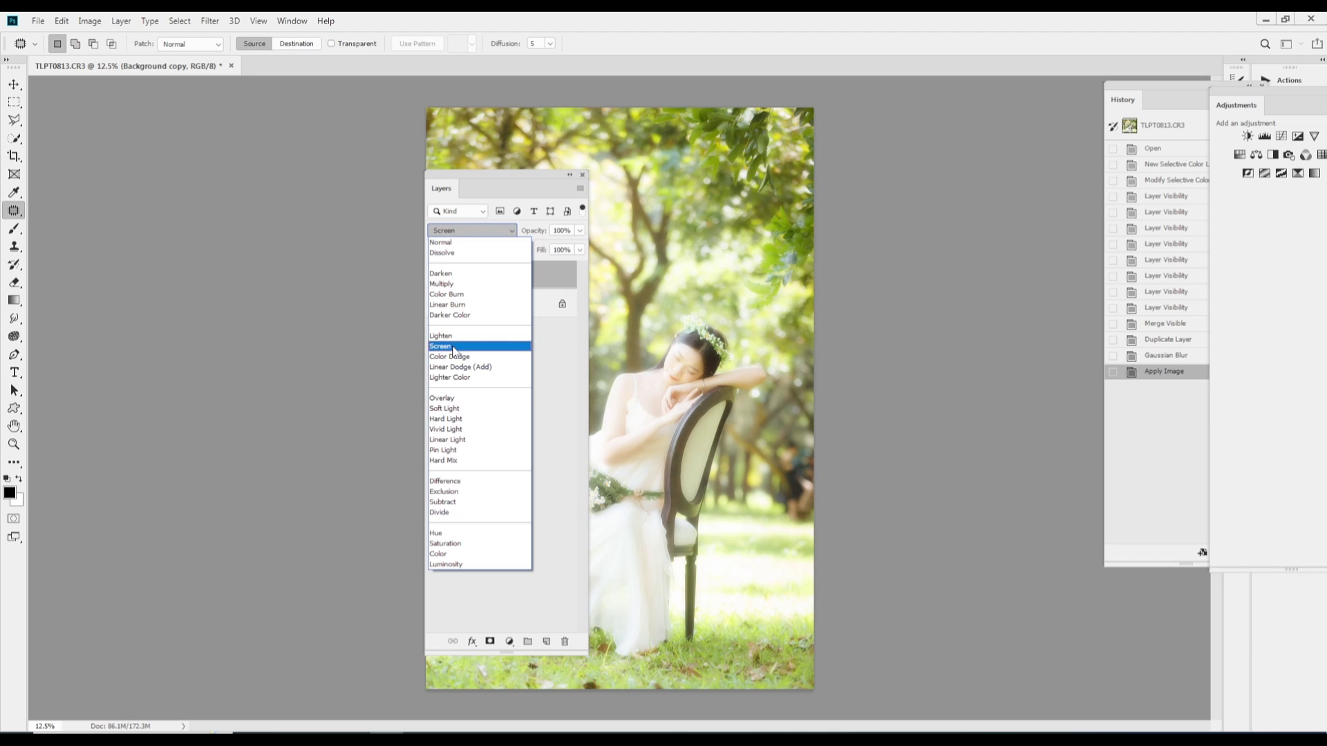
pyautogui.click(455, 346)
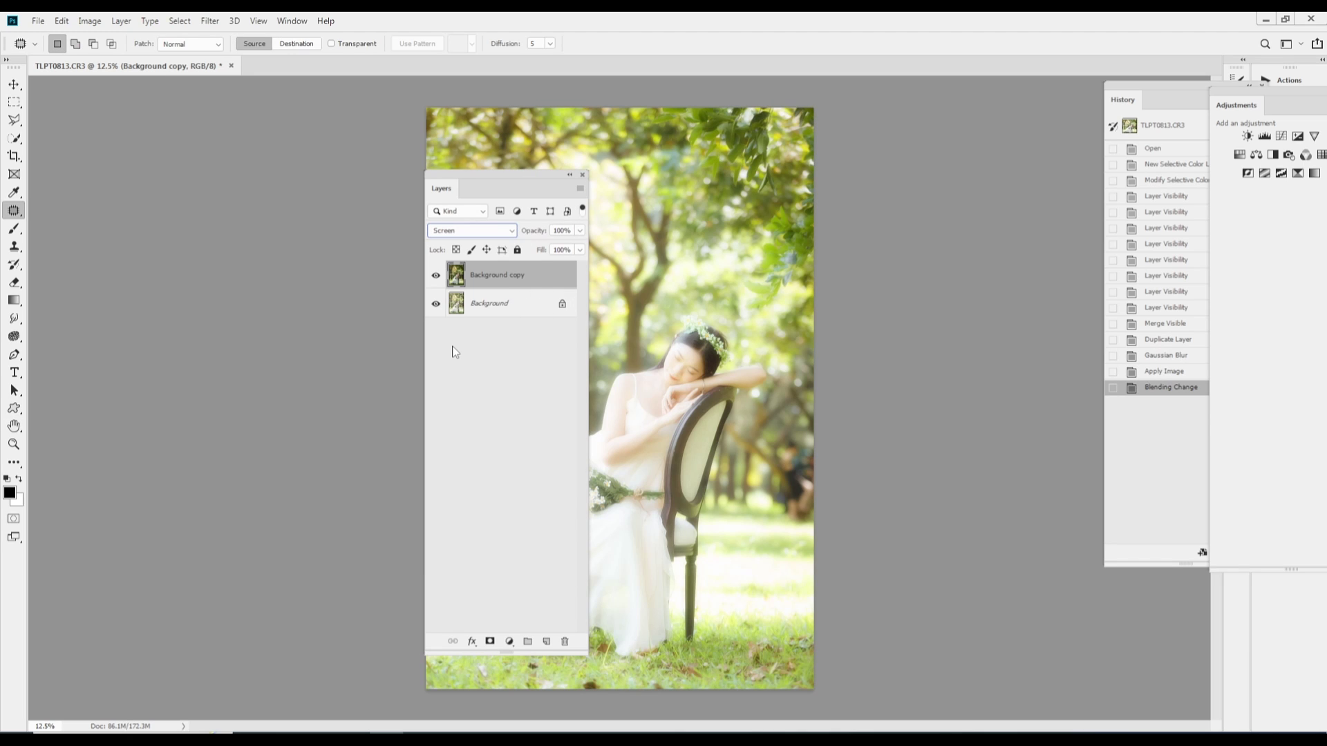
pyautogui.click(580, 231)
pyautogui.moveTo(559, 260); pyautogui.dragTo(552, 262)
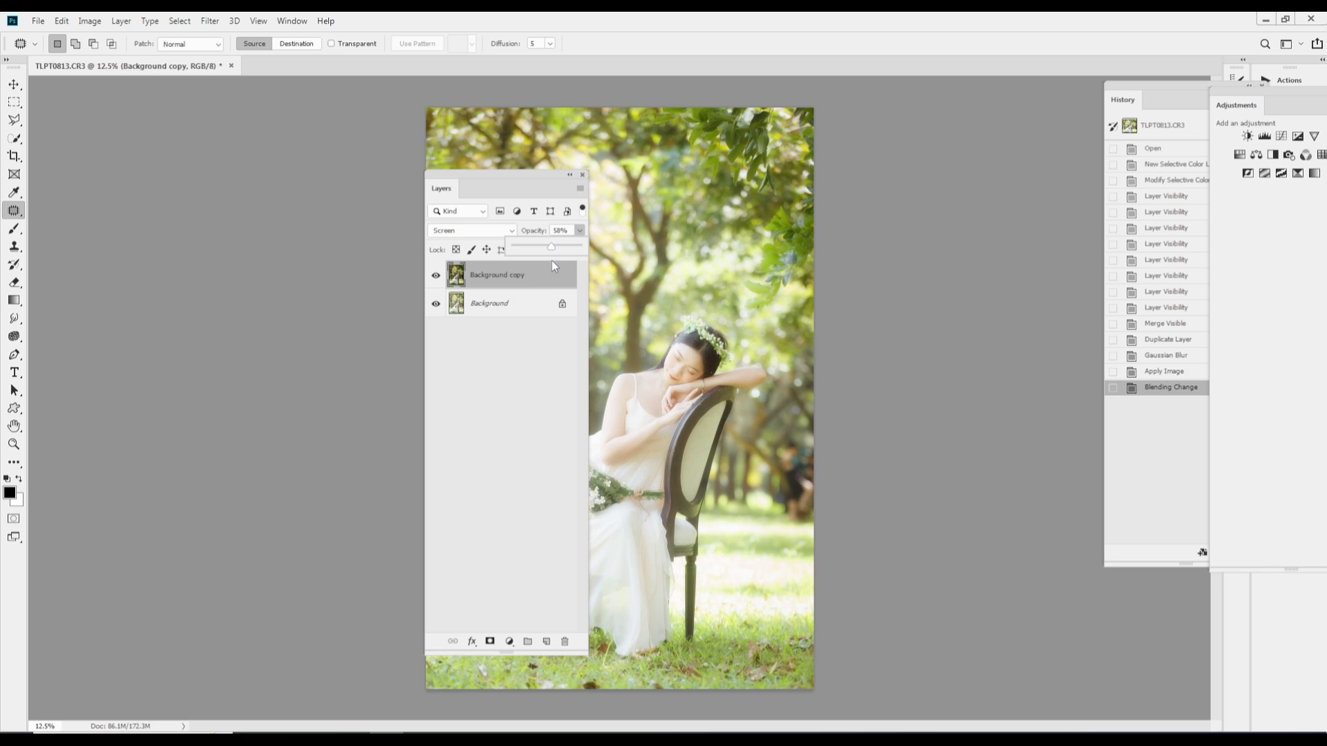
pyautogui.click(478, 498)
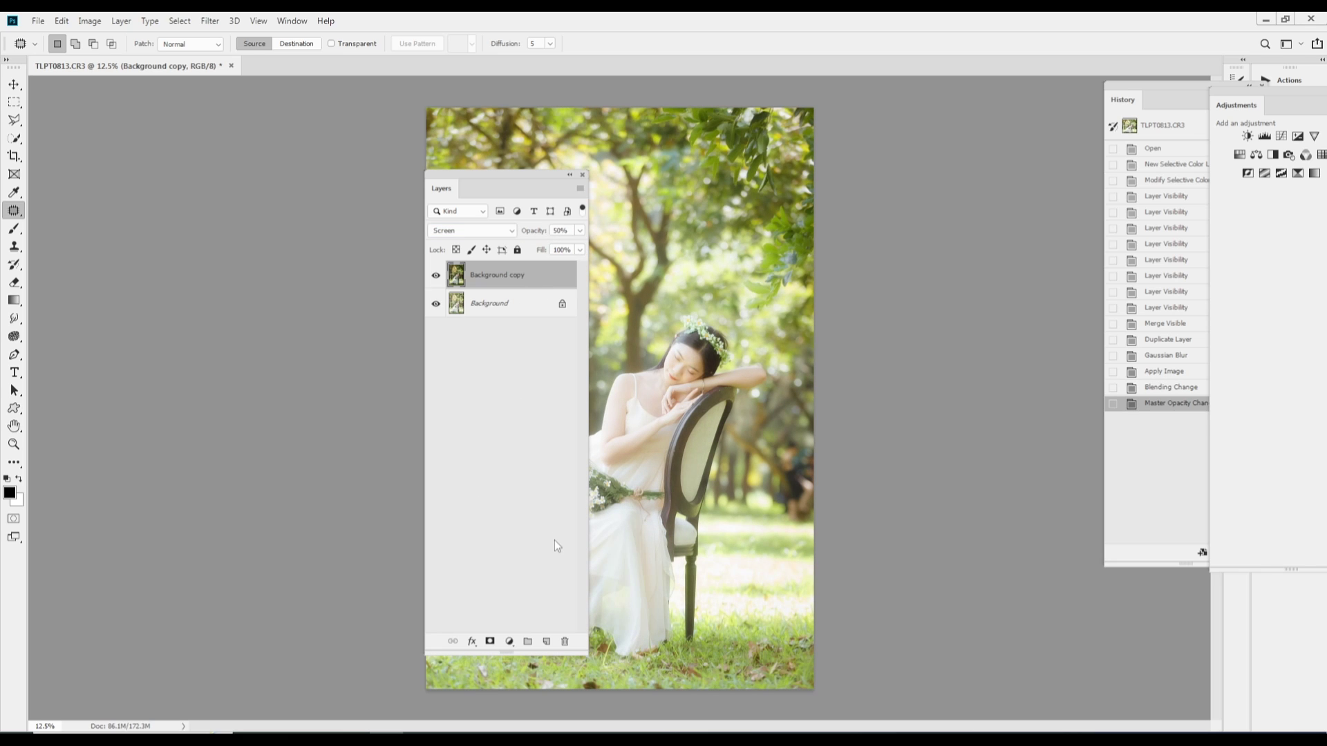
# Add a Curves adjustment layer clipped to the Background copy and set its blending mode to Soft Light.
pyautogui.click(510, 644)
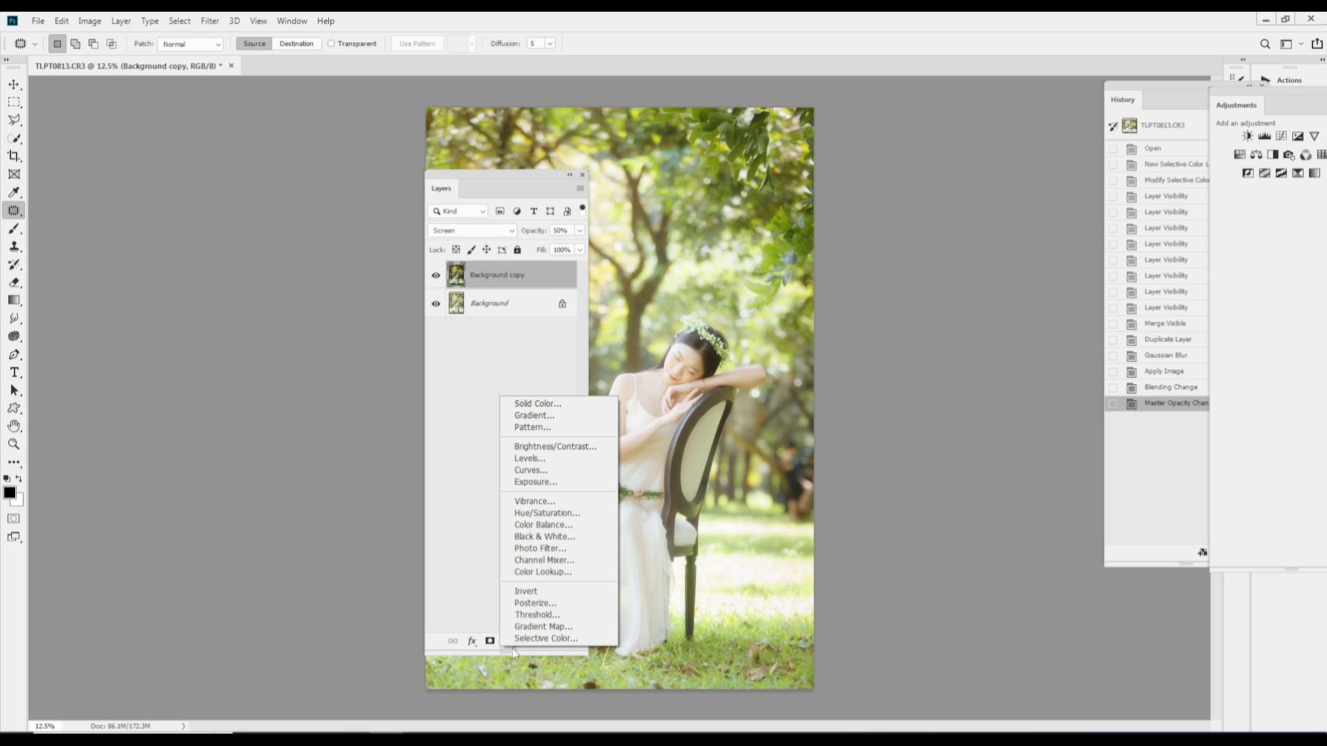
pyautogui.click(578, 461)
pyautogui.keyDown('alt'); pyautogui.click(543, 295); pyautogui.keyUp('alt')
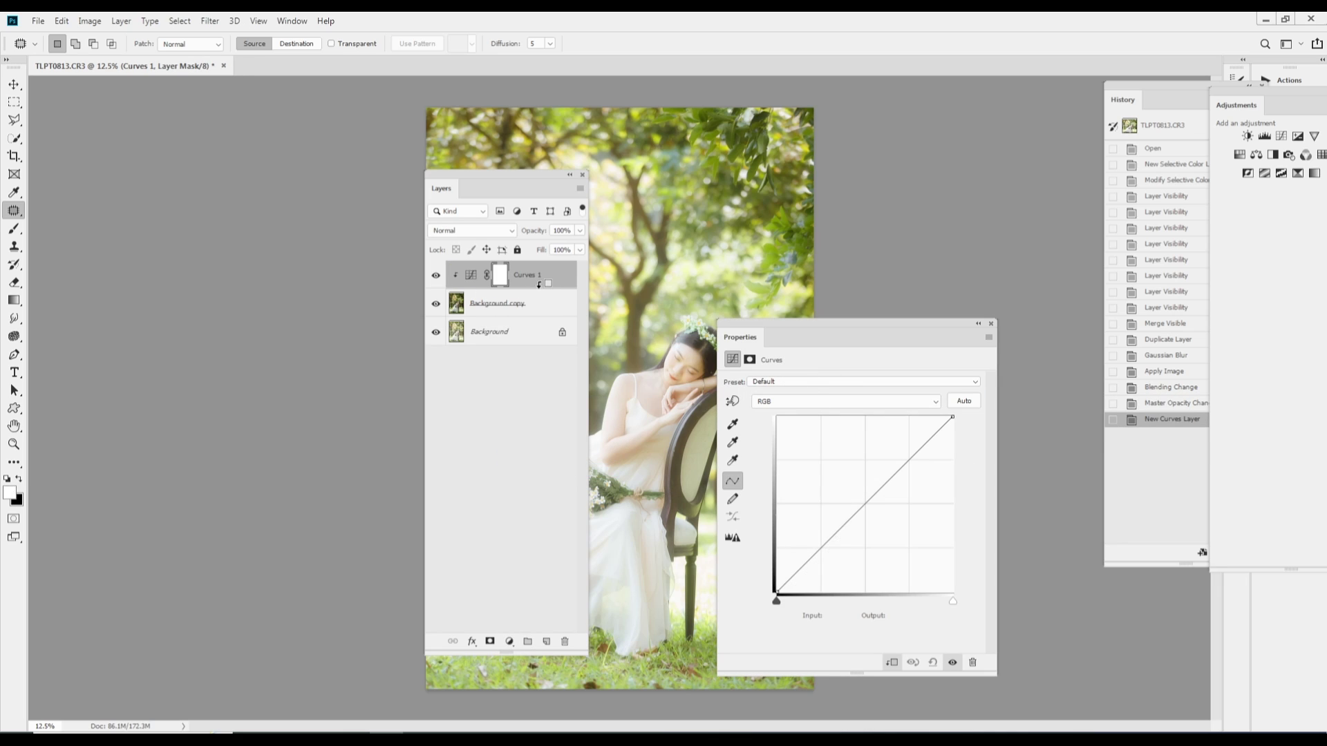
pyautogui.moveTo(834, 325); pyautogui.dragTo(526, 420)
pyautogui.click(476, 230)
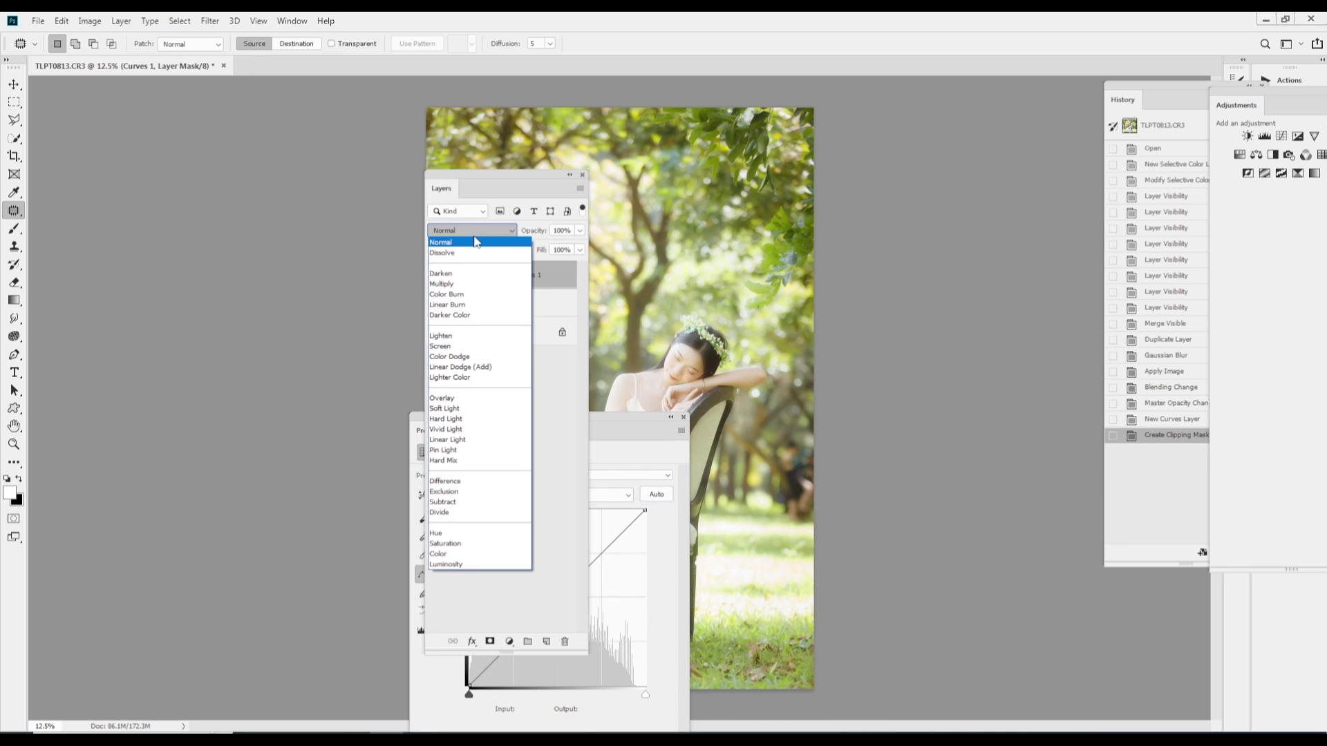
pyautogui.click(463, 409)
pyautogui.click(602, 427)
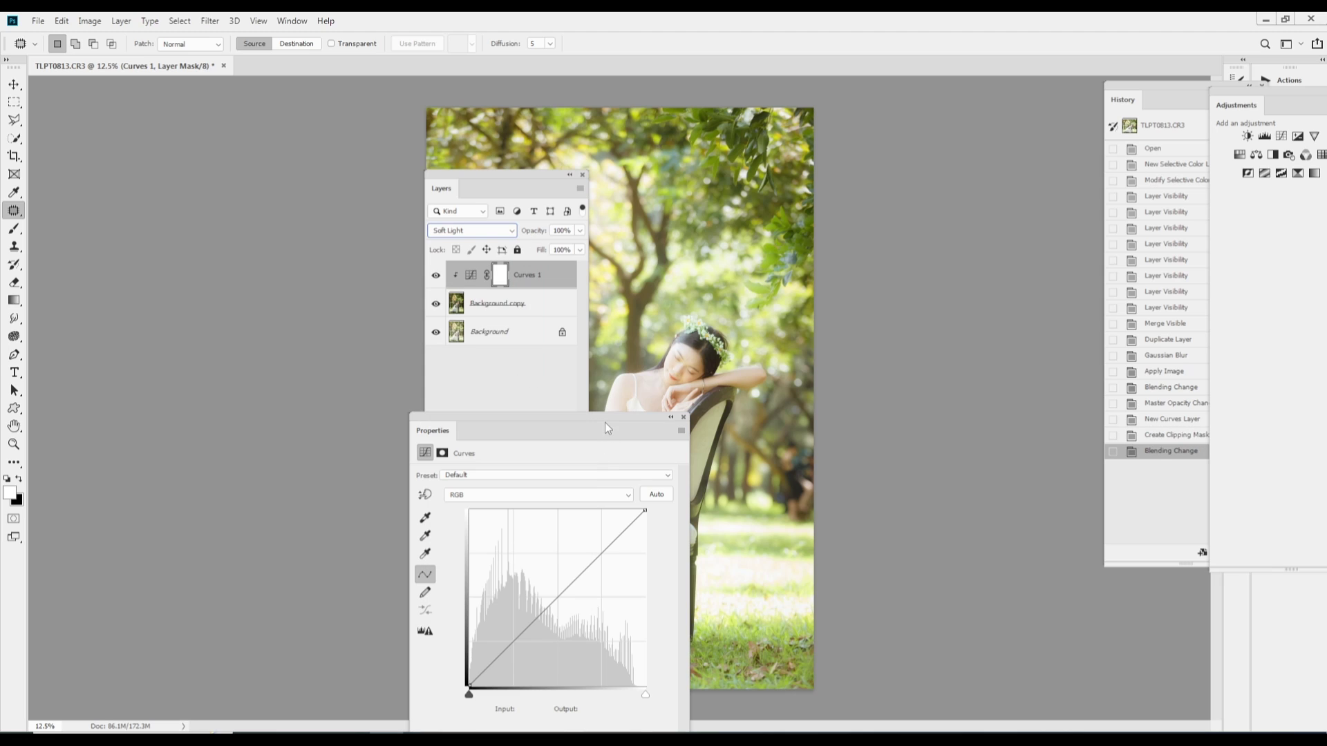
# Raise the black point of the RGB curve slightly and add an upper point at input 190, output 178.
pyautogui.moveTo(470, 685); pyautogui.dragTo(470, 674)
pyautogui.click(601, 561)
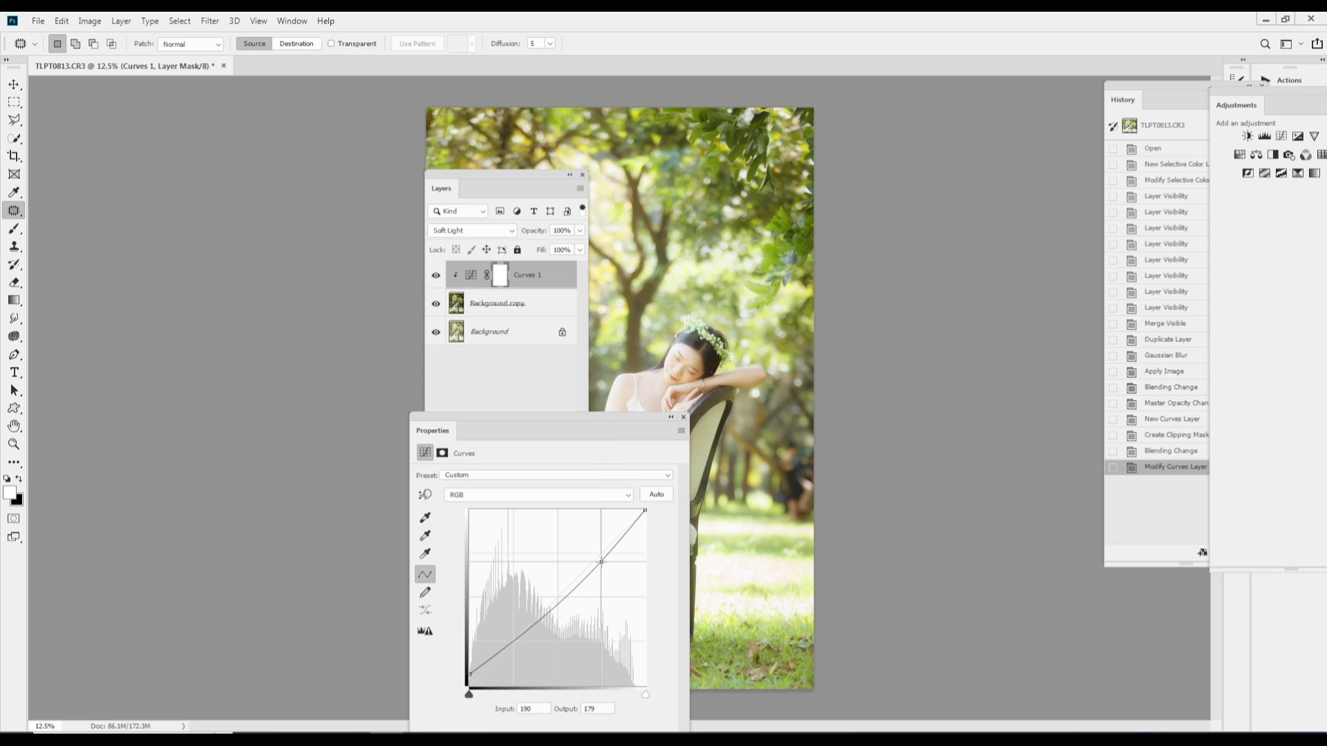
pyautogui.moveTo(608, 438); pyautogui.dragTo(586, 382)
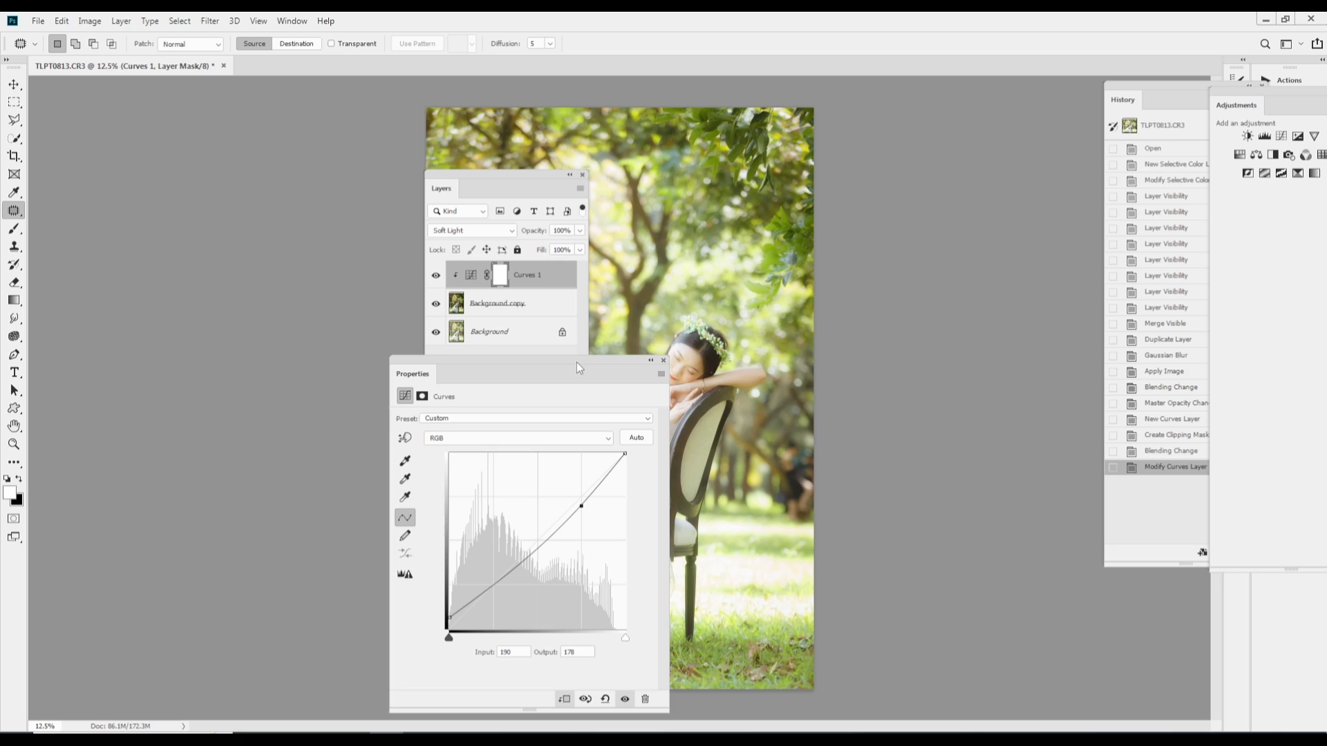
pyautogui.click(662, 361)
# Compare the original Background layer alone with the image including the Screen glow and Curves layers.
pyautogui.moveTo(525, 177); pyautogui.dragTo(898, 194)
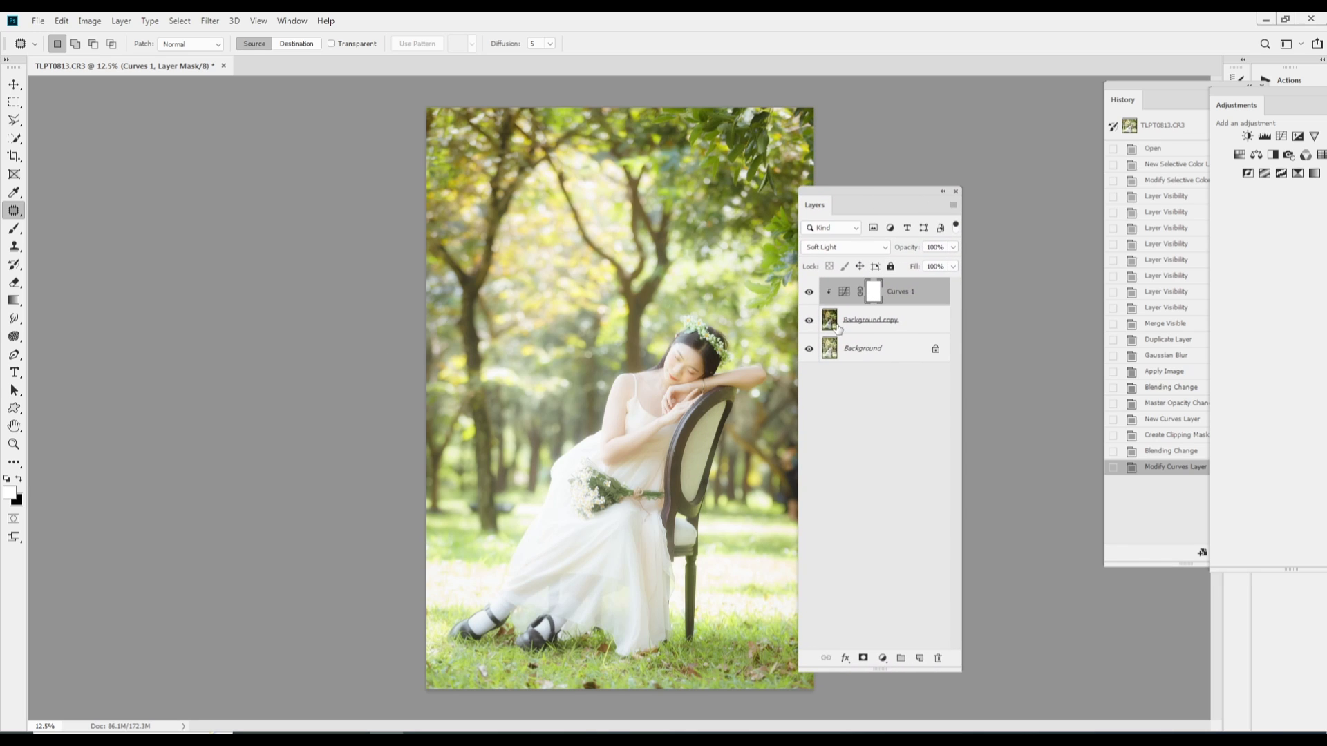
pyautogui.keyDown('alt'); pyautogui.click(808, 348); pyautogui.keyUp('alt')
pyautogui.keyDown('alt'); pyautogui.click(808, 349); pyautogui.keyUp('alt')
pyautogui.keyDown('alt'); pyautogui.click(808, 349); pyautogui.keyUp('alt')
pyautogui.keyDown('alt'); pyautogui.click(808, 349); pyautogui.keyUp('alt')
# Lower the Background copy's opacity to 35% and merge all visible layers.
pyautogui.click(891, 319)
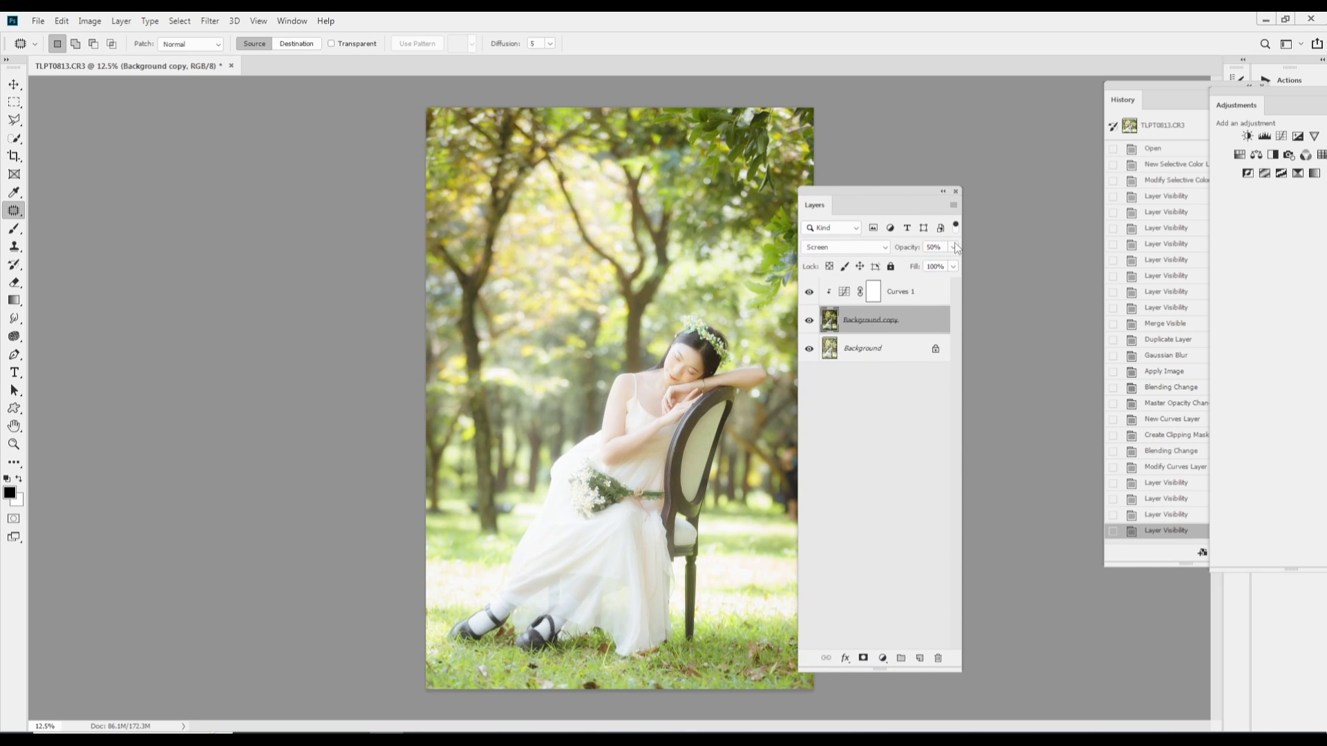
pyautogui.click(953, 247)
pyautogui.moveTo(929, 267); pyautogui.dragTo(914, 267)
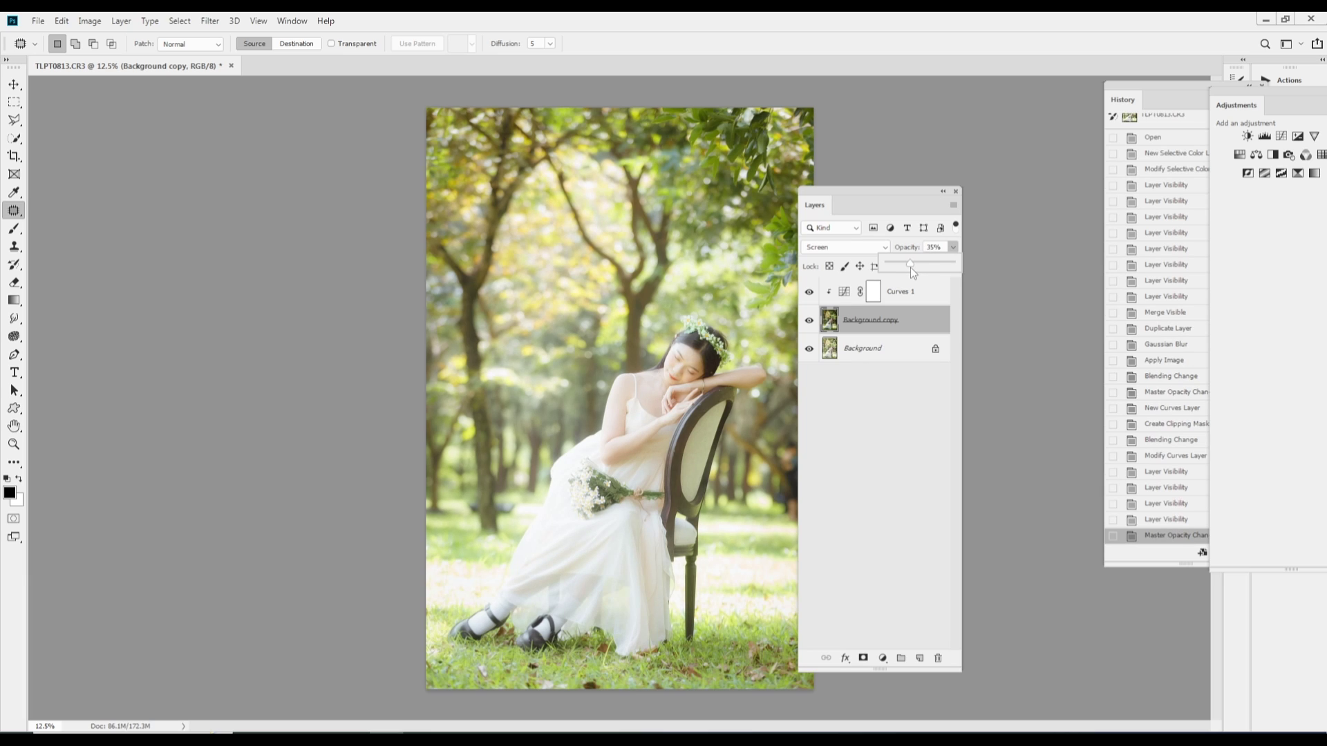
pyautogui.hotkey('ctrl', 'shift', 'e')
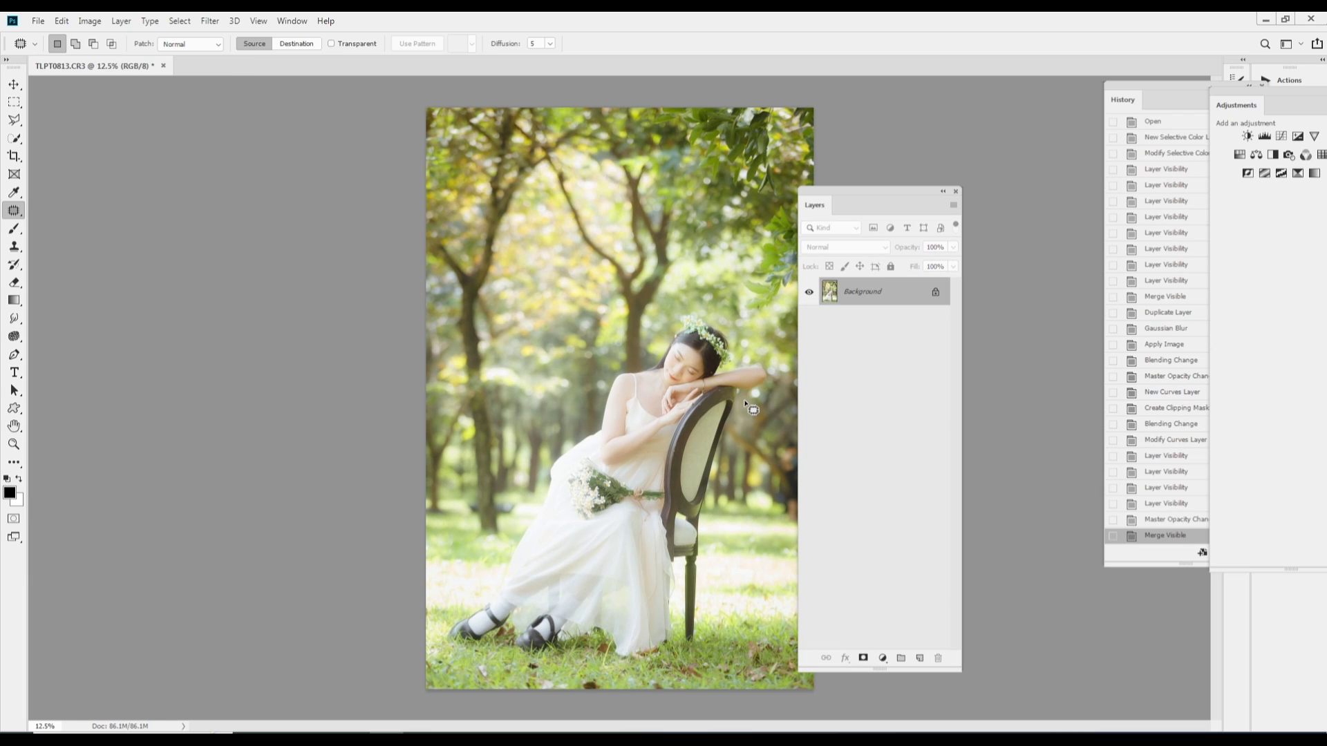
# Patch the fine lines and blemishes on the woman's forehead with clean nearby skin.
pyautogui.press('Tab')
pyautogui.keyDown('ctrl'); pyautogui.click(770, 426); pyautogui.keyUp('ctrl')
pyautogui.keyDown('ctrl'); pyautogui.click(787, 420); pyautogui.keyUp('ctrl')
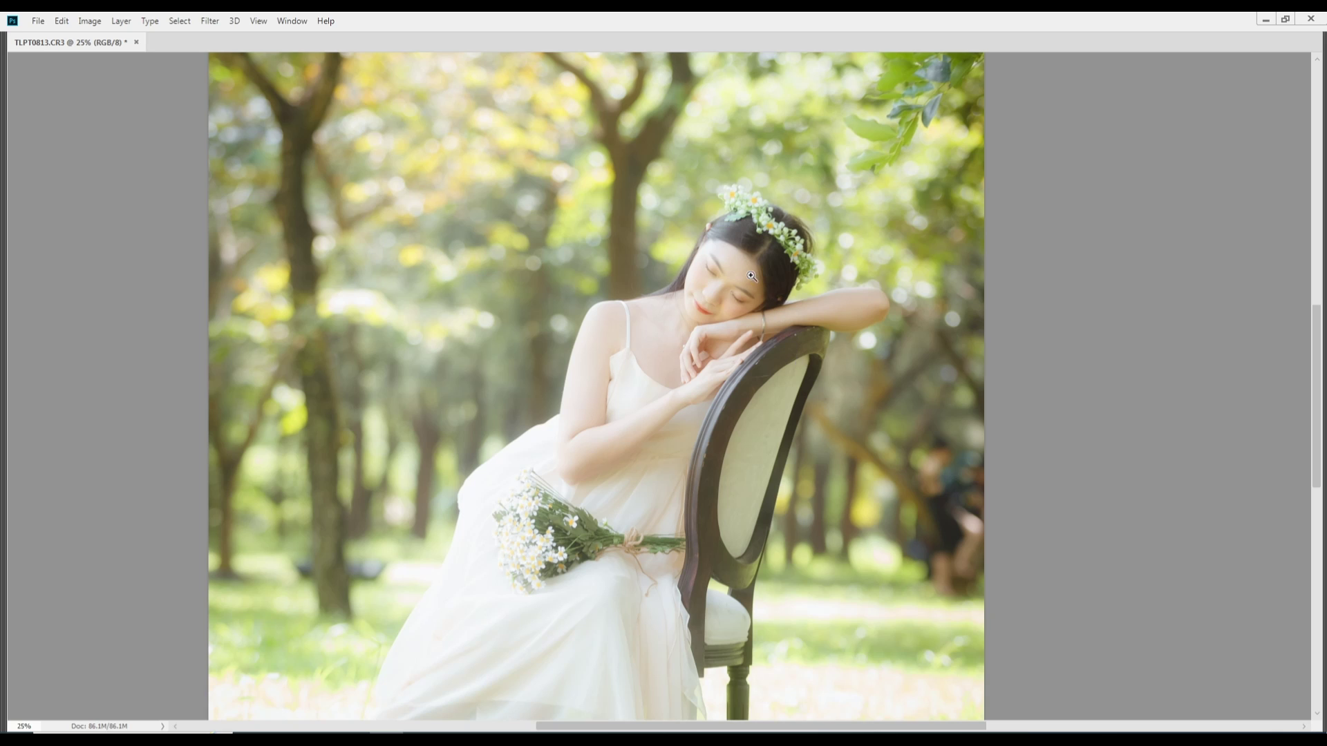
pyautogui.click(751, 277)
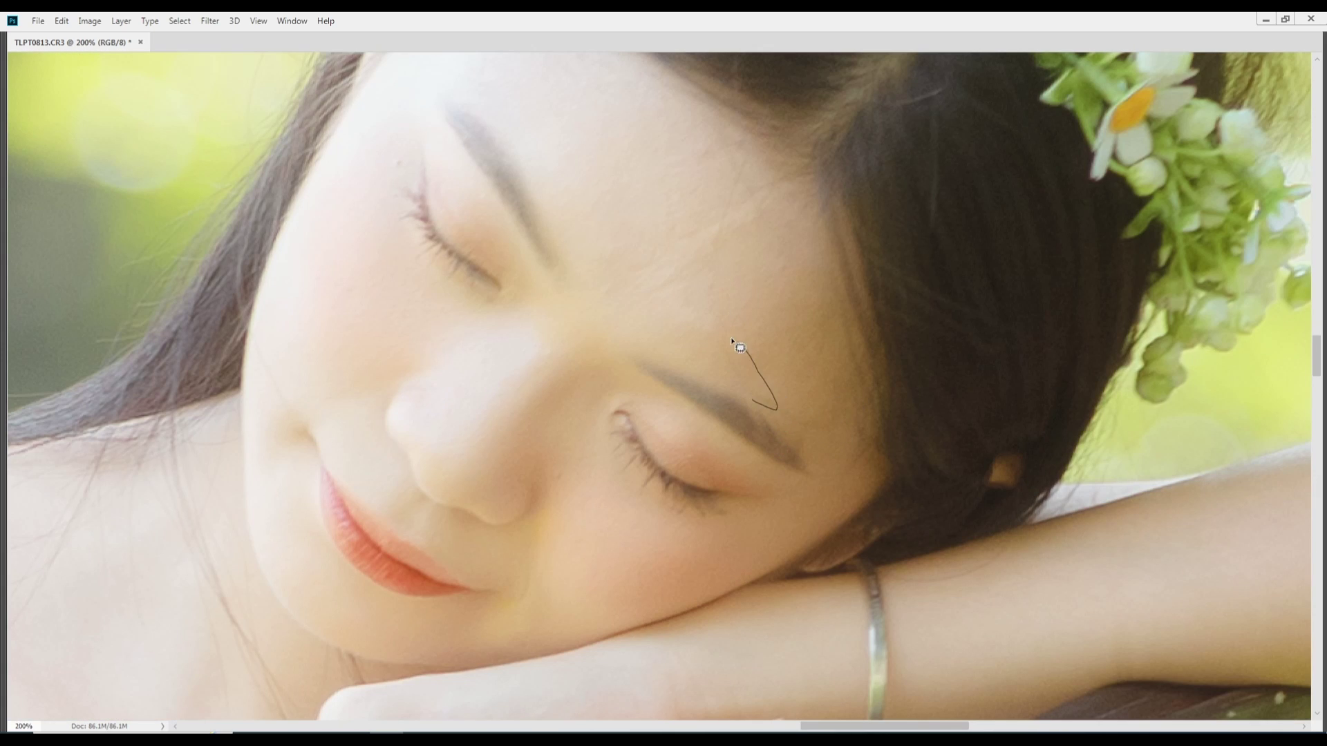
pyautogui.moveTo(731, 340); pyautogui.dragTo(785, 429)
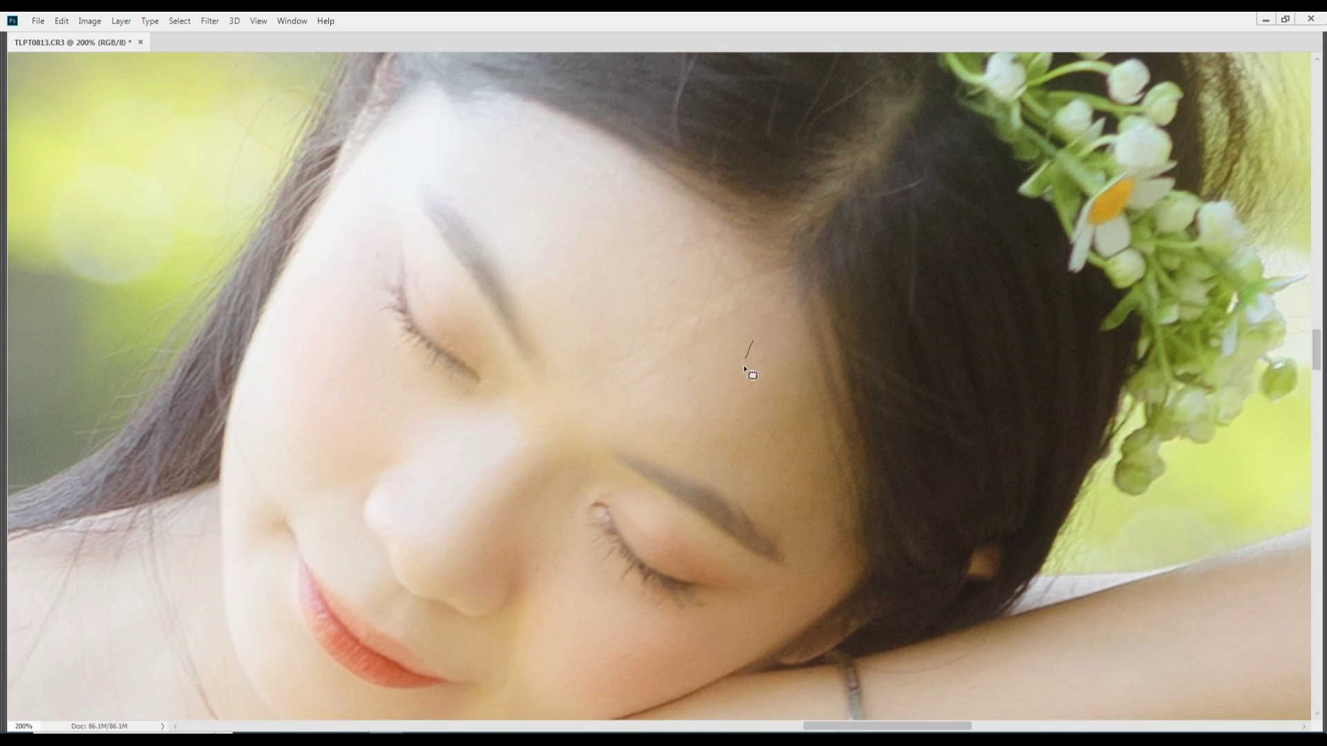
pyautogui.moveTo(701, 294); pyautogui.dragTo(731, 257)
pyautogui.moveTo(642, 397); pyautogui.dragTo(681, 336)
# Patch out the stray light hairs in the woman's dark hair around the parting and above the forehead.
pyautogui.moveTo(912, 208); pyautogui.dragTo(927, 272)
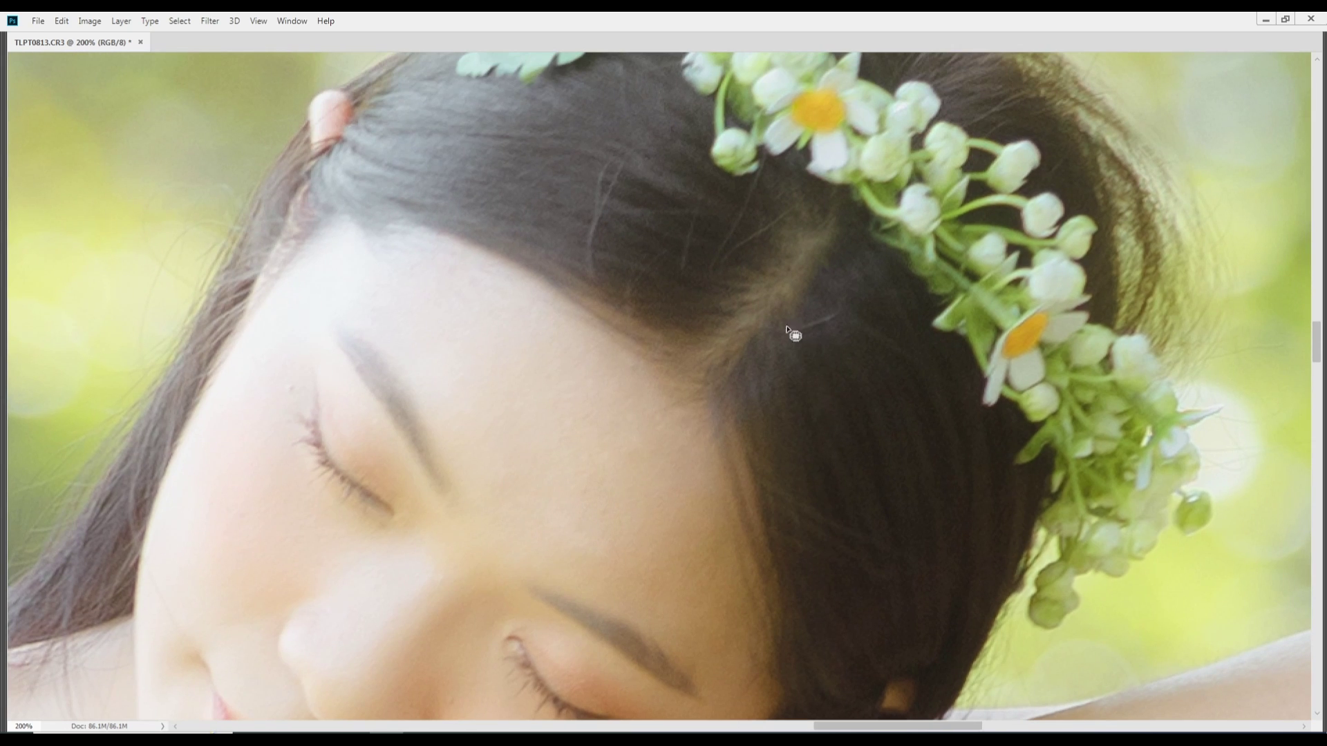
pyautogui.moveTo(595, 287); pyautogui.dragTo(599, 169)
pyautogui.moveTo(587, 250); pyautogui.dragTo(603, 265)
pyautogui.moveTo(750, 240)
pyautogui.mouseDown()
pyautogui.moveTo(798, 199)
pyautogui.moveTo(743, 211)
pyautogui.mouseUp()
pyautogui.moveTo(731, 221)
pyautogui.mouseDown()
pyautogui.moveTo(755, 181)
pyautogui.moveTo(763, 201)
pyautogui.moveTo(743, 253)
pyautogui.moveTo(665, 205)
pyautogui.moveTo(744, 232)
pyautogui.mouseUp()
pyautogui.moveTo(758, 168); pyautogui.dragTo(758, 164)
pyautogui.moveTo(631, 281); pyautogui.dragTo(621, 282)
pyautogui.moveTo(628, 297); pyautogui.dragTo(647, 267)
pyautogui.moveTo(803, 338); pyautogui.dragTo(743, 217)
pyautogui.moveTo(764, 410)
pyautogui.mouseDown()
pyautogui.moveTo(753, 400)
pyautogui.moveTo(769, 377)
pyautogui.mouseUp()
pyautogui.moveTo(728, 393)
pyautogui.mouseDown()
pyautogui.moveTo(739, 378)
pyautogui.moveTo(727, 390)
pyautogui.mouseUp()
pyautogui.moveTo(758, 401)
pyautogui.mouseDown()
pyautogui.moveTo(738, 380)
pyautogui.moveTo(774, 420)
pyautogui.moveTo(769, 452)
pyautogui.mouseUp()
pyautogui.moveTo(826, 423)
pyautogui.mouseDown()
pyautogui.moveTo(893, 465)
pyautogui.moveTo(828, 425)
pyautogui.mouseUp()
# Patch the stains on the cream upholstered panel of the chair's backrest with clean nearby fabric.
pyautogui.moveTo(449, 432); pyautogui.dragTo(605, 376)
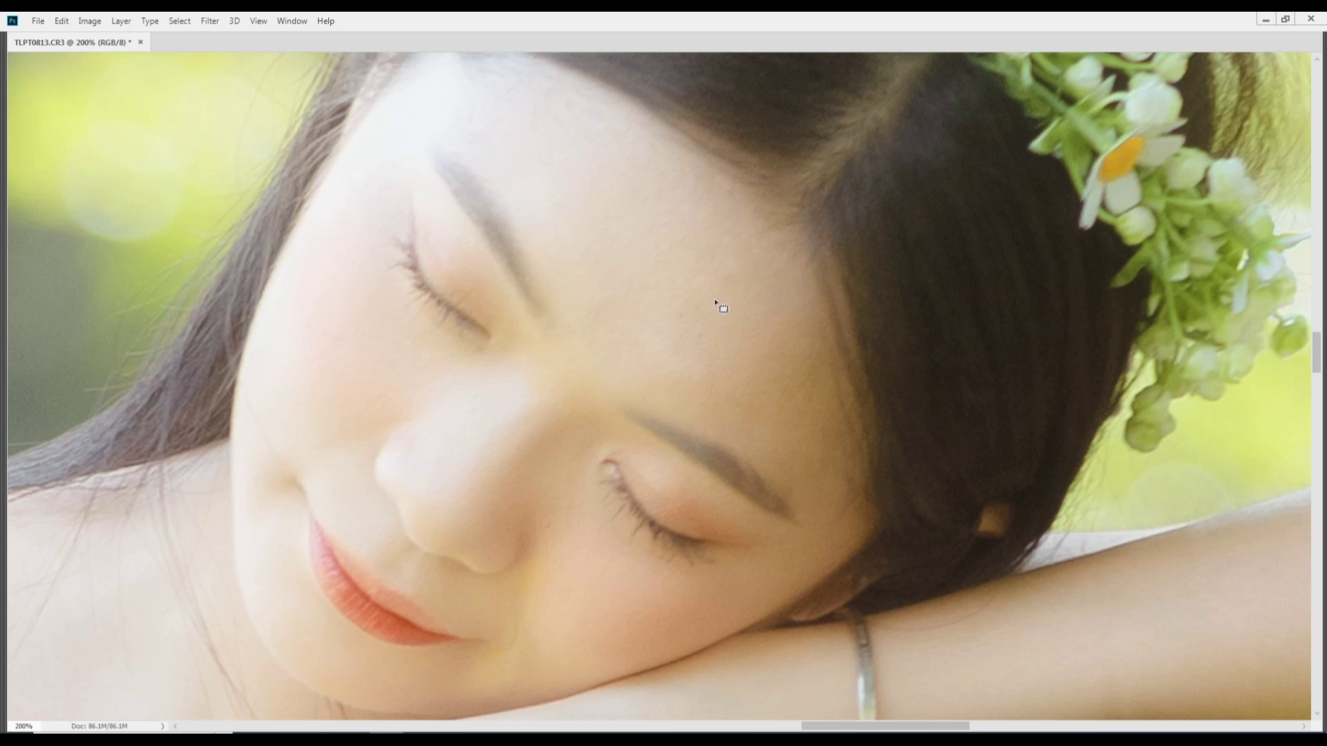
pyautogui.keyDown('alt'); pyautogui.click(730, 400); pyautogui.keyUp('alt')
pyautogui.keyDown('alt'); pyautogui.click(730, 400); pyautogui.keyUp('alt')
pyautogui.keyDown('ctrl'); pyautogui.click(601, 456); pyautogui.keyUp('ctrl')
pyautogui.keyDown('ctrl'); pyautogui.click(601, 456); pyautogui.keyUp('ctrl')
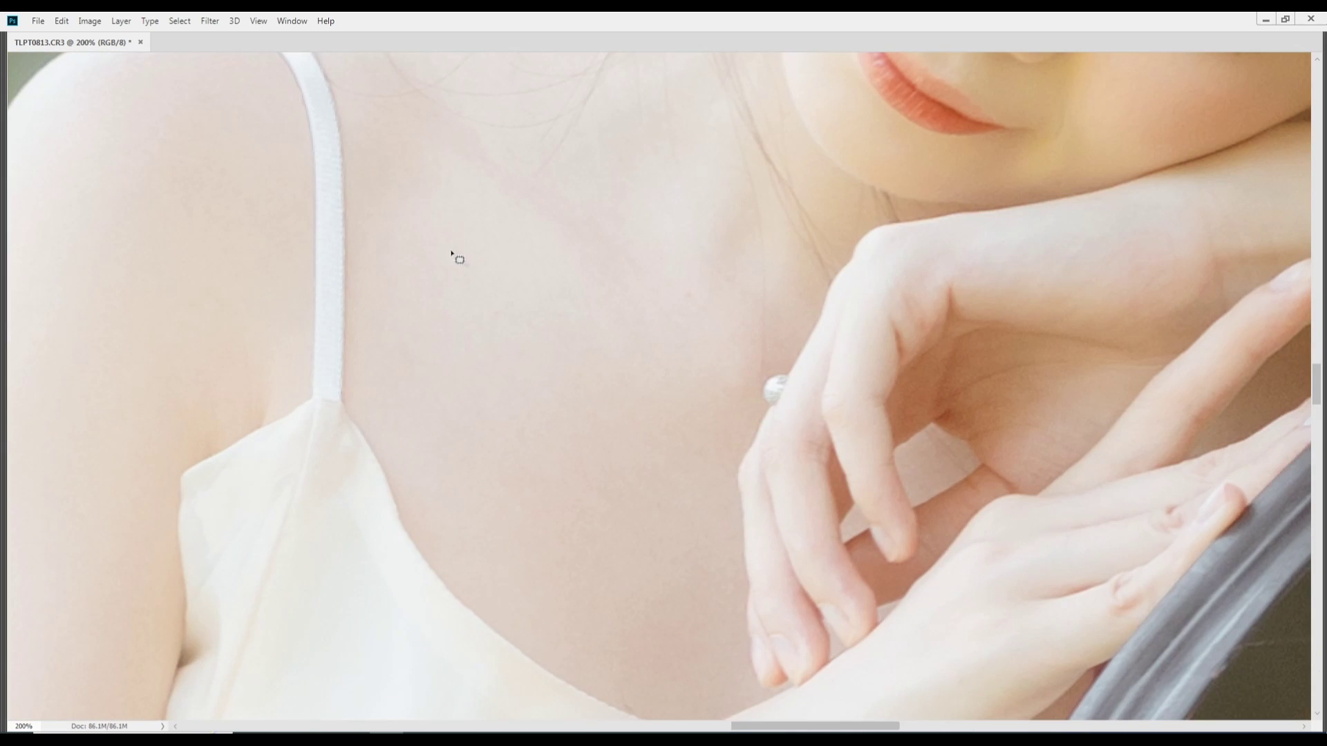
pyautogui.keyDown('alt'); pyautogui.click(550, 328); pyautogui.keyUp('alt')
pyautogui.keyDown('alt'); pyautogui.click(550, 328); pyautogui.keyUp('alt')
pyautogui.keyDown('alt'); pyautogui.click(551, 329); pyautogui.keyUp('alt')
pyautogui.keyDown('alt'); pyautogui.click(702, 414); pyautogui.keyUp('alt')
pyautogui.click(811, 459)
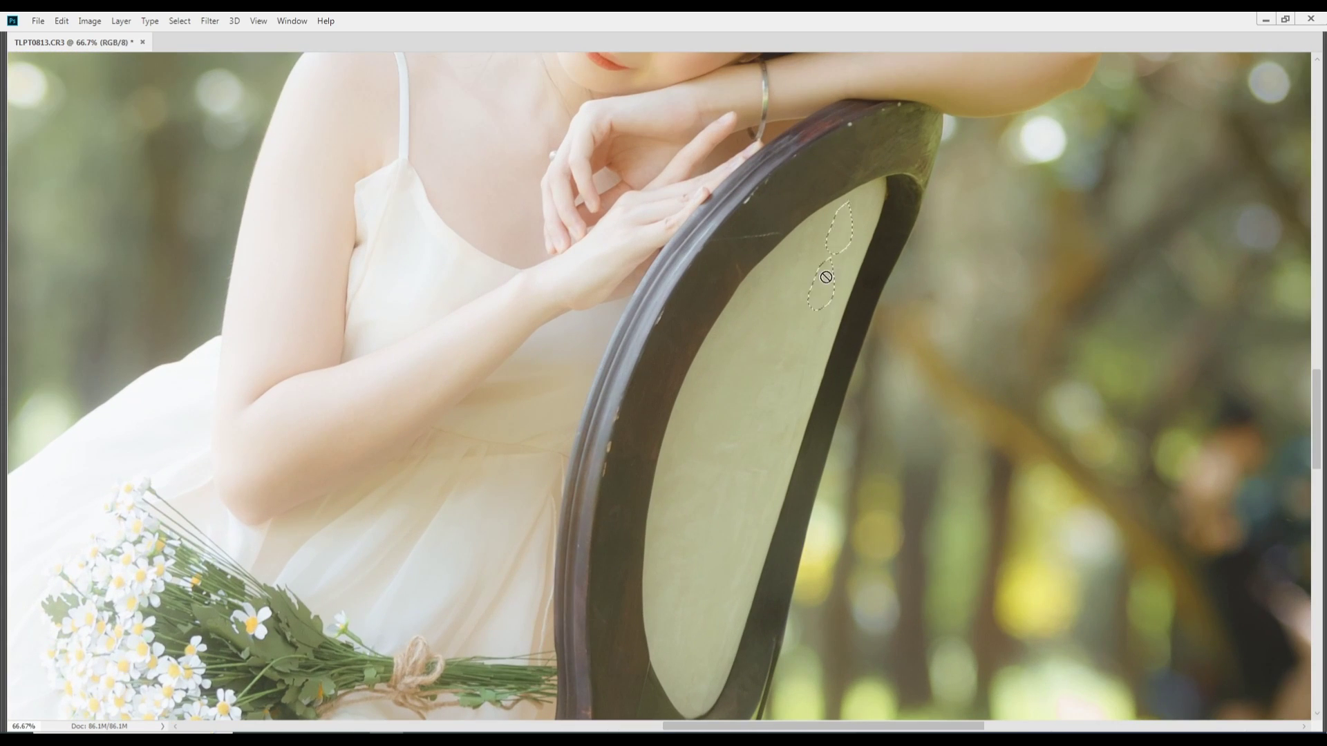
# Patch out the scratch on the chair's dark wooden frame just above the cream panel.
pyautogui.click(743, 261)
pyautogui.moveTo(760, 257); pyautogui.dragTo(796, 218)
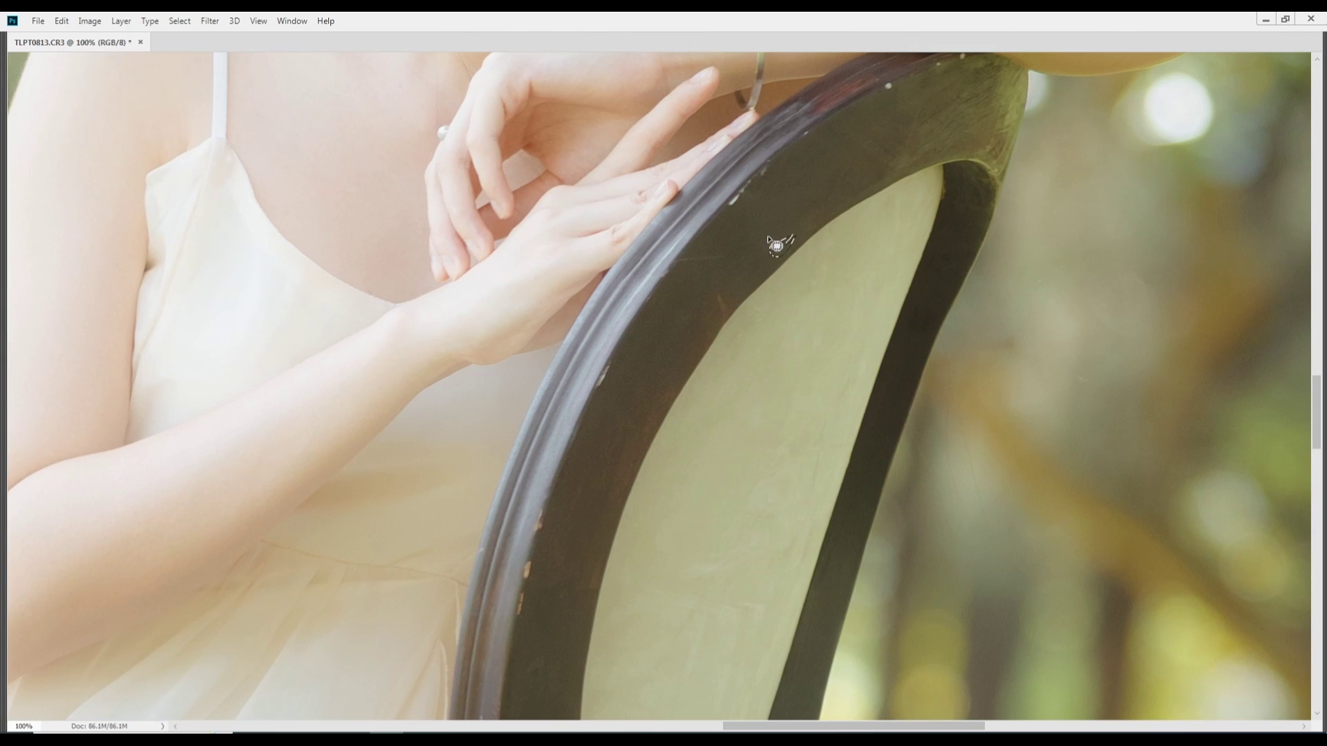
pyautogui.moveTo(691, 271); pyautogui.dragTo(691, 254)
pyautogui.hotkey('ctrl', 'd')
# Retouch the pale paint chip on the chair frame's edge below the woman's hand with the Clone Stamp and Patch tools.
pyautogui.moveTo(701, 260)
pyautogui.mouseDown()
pyautogui.moveTo(708, 301)
pyautogui.moveTo(776, 133)
pyautogui.mouseUp()
pyautogui.press('s')
pyautogui.rightClick(619, 364)
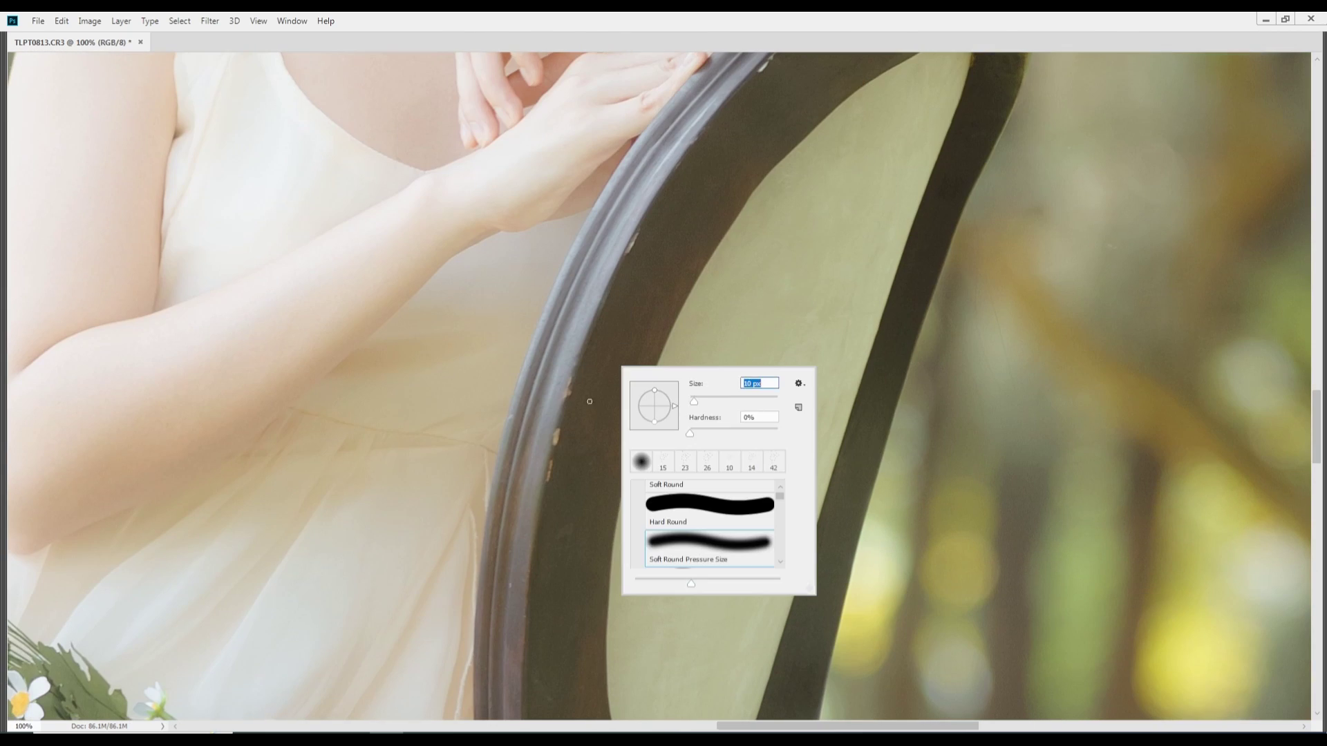
pyautogui.keyDown('alt'); pyautogui.click(638, 237); pyautogui.keyUp('alt')
pyautogui.scroll(2, 653, 246)
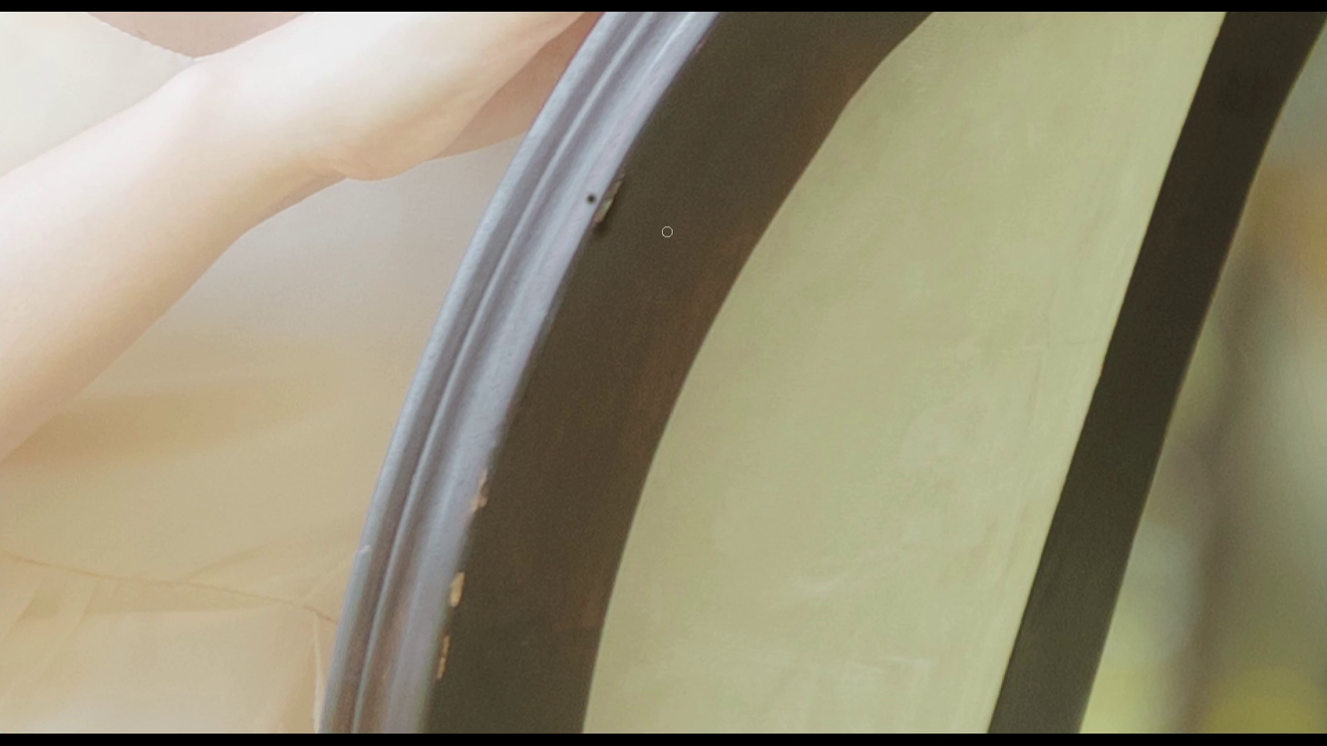
pyautogui.moveTo(602, 205); pyautogui.dragTo(620, 181)
pyautogui.moveTo(615, 214); pyautogui.dragTo(643, 239)
pyautogui.hotkey('ctrl', 'd')
# Patch the row of light paint chips along the moulding edge midway down the chair's frame.
pyautogui.moveTo(447, 644); pyautogui.dragTo(480, 481)
pyautogui.moveTo(471, 510); pyautogui.dragTo(465, 576)
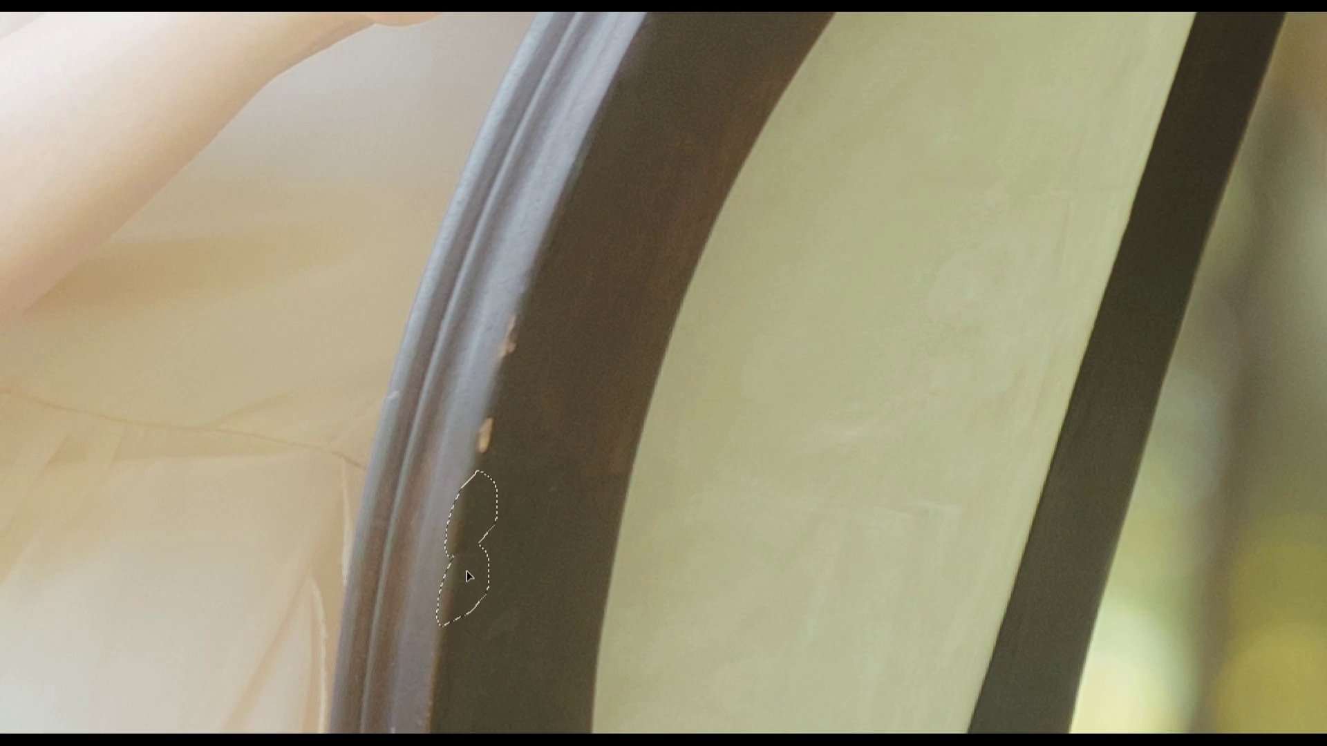
pyautogui.moveTo(495, 395); pyautogui.dragTo(497, 388)
pyautogui.moveTo(489, 405); pyautogui.dragTo(514, 378)
pyautogui.moveTo(512, 314)
pyautogui.mouseDown()
pyautogui.moveTo(499, 359)
pyautogui.moveTo(519, 304)
pyautogui.mouseUp()
pyautogui.moveTo(508, 338); pyautogui.dragTo(494, 439)
pyautogui.hotkey('ctrl', 'd')
# Patch the remaining chips along the lower part of the chair frame's moulding, down to the flower stems.
pyautogui.moveTo(484, 623)
pyautogui.mouseDown()
pyautogui.moveTo(548, 373)
pyautogui.moveTo(589, 357)
pyautogui.mouseUp()
pyautogui.hotkey('ctrl', 'd')
pyautogui.moveTo(542, 580); pyautogui.dragTo(541, 284)
pyautogui.moveTo(537, 499); pyautogui.dragTo(550, 237)
pyautogui.moveTo(500, 370); pyautogui.dragTo(496, 373)
pyautogui.moveTo(499, 401); pyautogui.dragTo(501, 491)
pyautogui.hotkey('ctrl', 'd')
# Undo the last change and try to fill a selection around the frame-edge chip beside the flower stems.
pyautogui.hotkey('ctrl', 'z')
pyautogui.moveTo(463, 412)
pyautogui.mouseDown()
pyautogui.moveTo(499, 469)
pyautogui.moveTo(519, 382)
pyautogui.mouseUp()
pyautogui.hotkey('shift', 'F5')
pyautogui.click(751, 206)
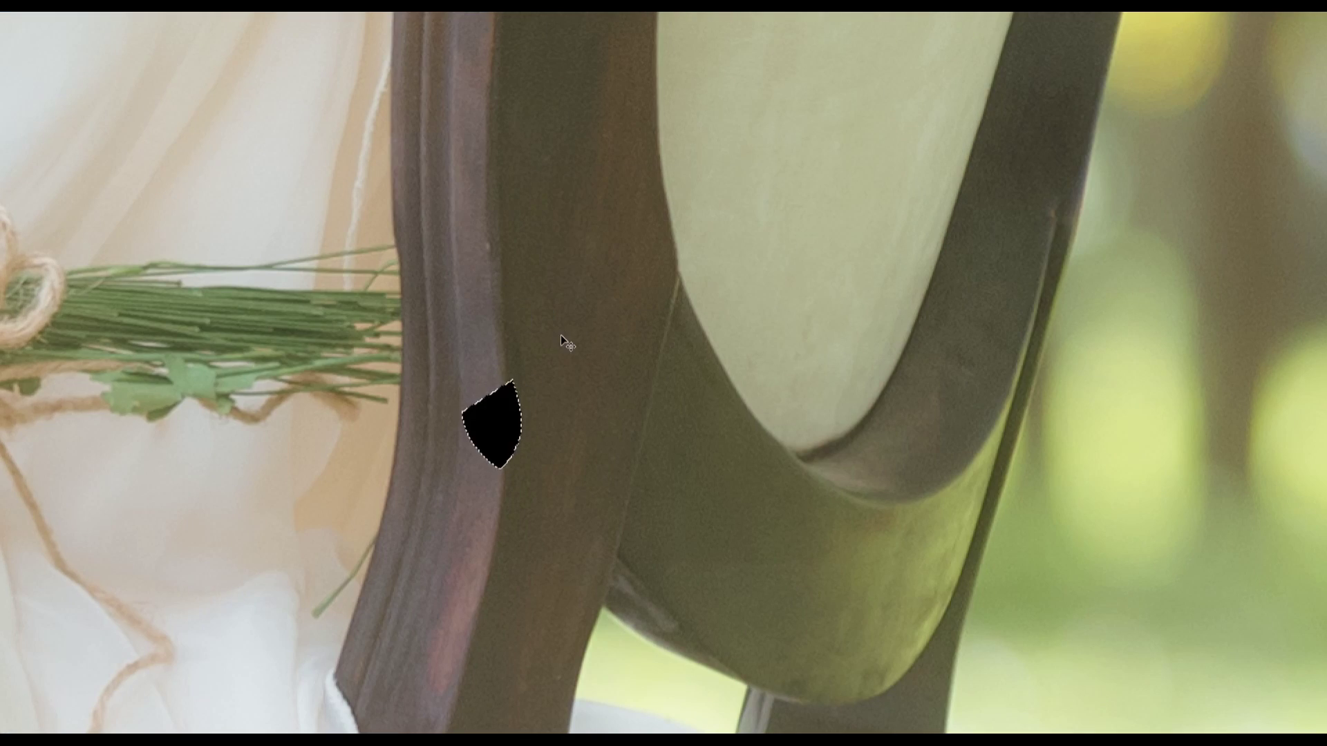
pyautogui.hotkey('ctrl', 'z')
pyautogui.hotkey('ctrl', 'd')
# Leave the full-screen view and set the Clone Stamp's blend mode to Normal.
pyautogui.keyDown('alt'); pyautogui.click(577, 403); pyautogui.keyUp('alt')
pyautogui.keyDown('alt'); pyautogui.click(577, 403); pyautogui.keyUp('alt')
pyautogui.press('f')
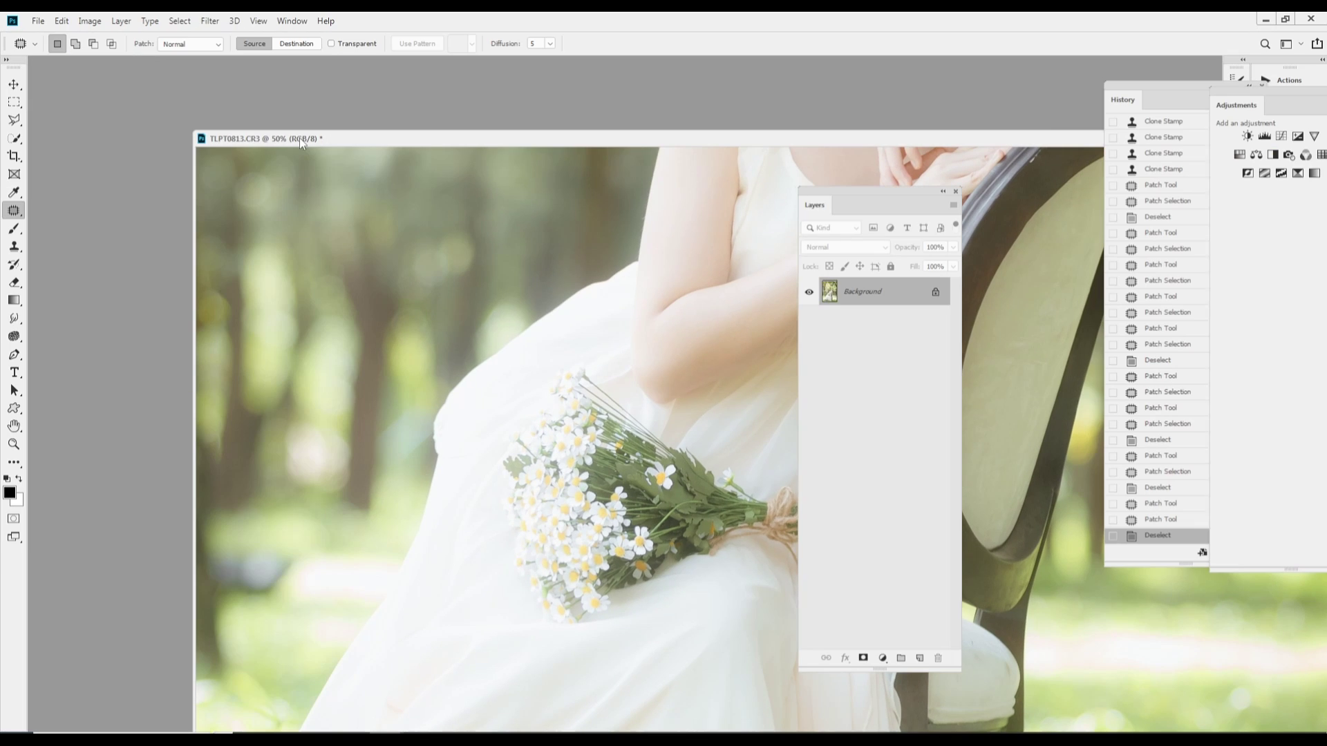
pyautogui.click(15, 250)
pyautogui.click(199, 47)
pyautogui.click(190, 57)
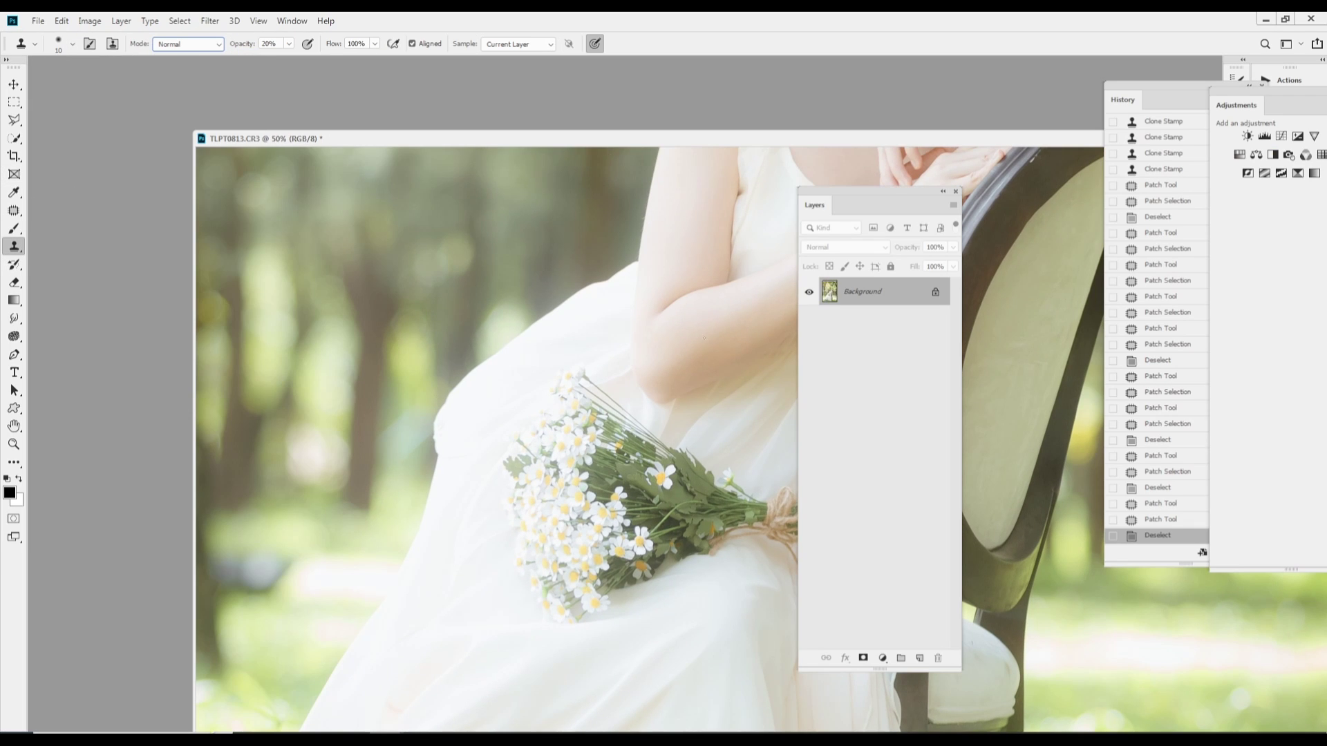
# Clone clean wood over the chip on the chair frame's edge beside the flower stems, using a larger soft brush.
pyautogui.scroll(-1, 632, 428)
pyautogui.press('Tab')
pyautogui.hotkey('ctrl', '+')
pyautogui.hotkey('ctrl', '+')
pyautogui.hotkey('ctrl', '+')
pyautogui.rightClick(787, 385)
pyautogui.press(']')
pyautogui.press(']')
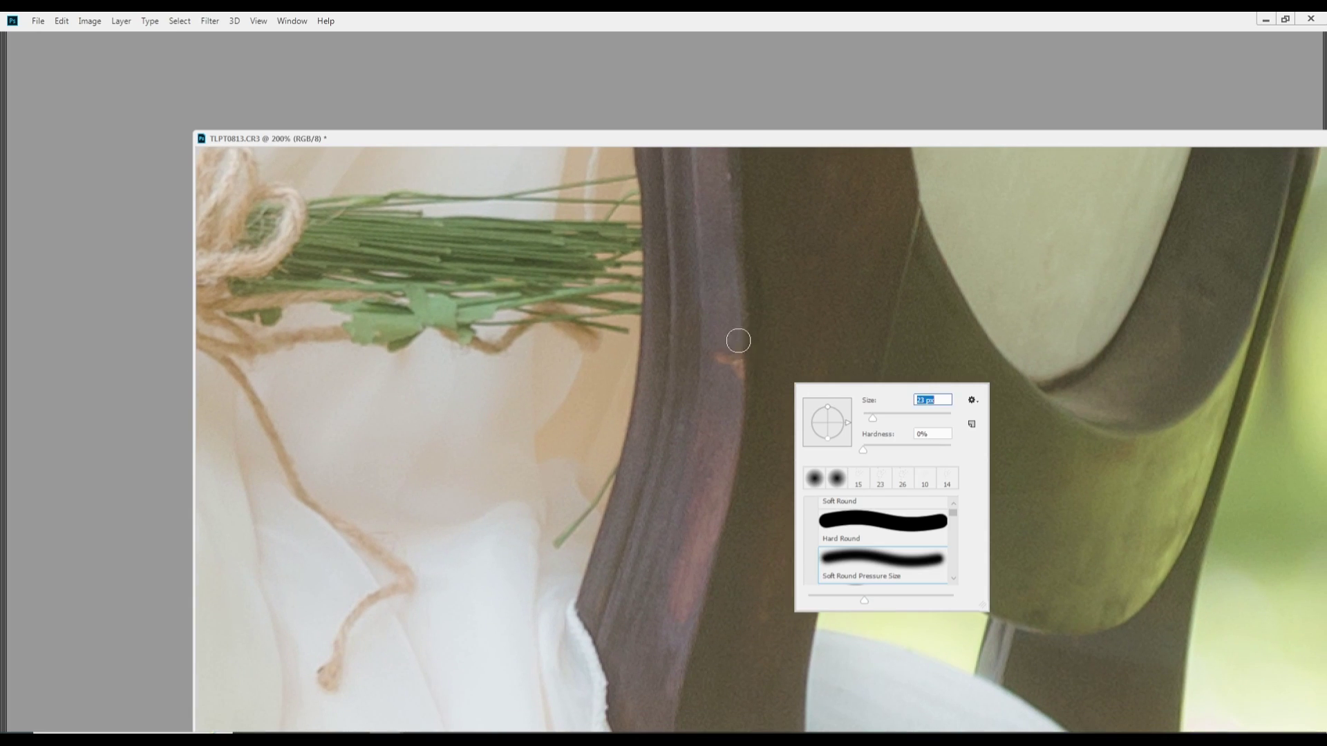
pyautogui.keyDown('alt'); pyautogui.click(737, 341); pyautogui.keyUp('alt')
pyautogui.scroll(3, 719, 338)
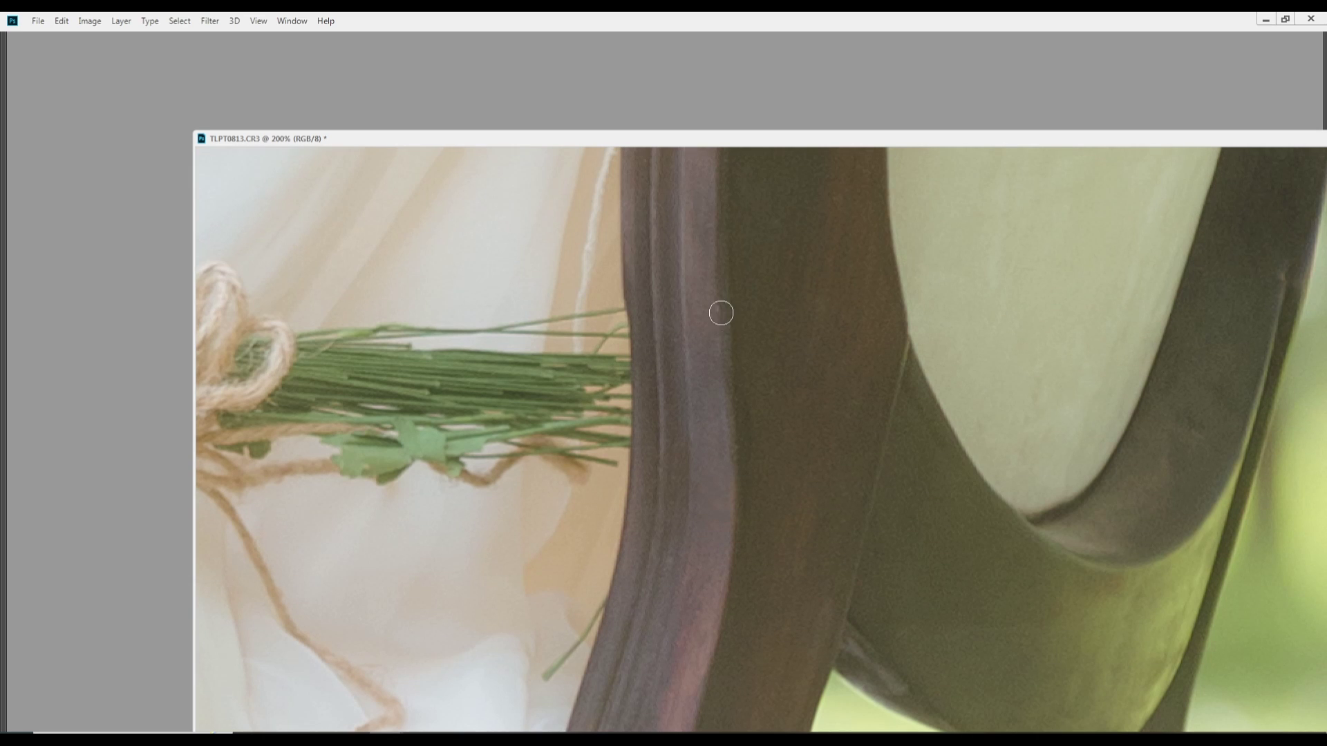
pyautogui.scroll(-4, 719, 311)
# Clone dark wood over the white paint chips along the top curve of the chair's frame beneath the woman's arm.
pyautogui.scroll(4, 1098, 325)
pyautogui.moveTo(1096, 343); pyautogui.dragTo(927, 360)
pyautogui.scroll(1, 925, 361)
pyautogui.rightClick(925, 362)
pyautogui.click(1005, 394)
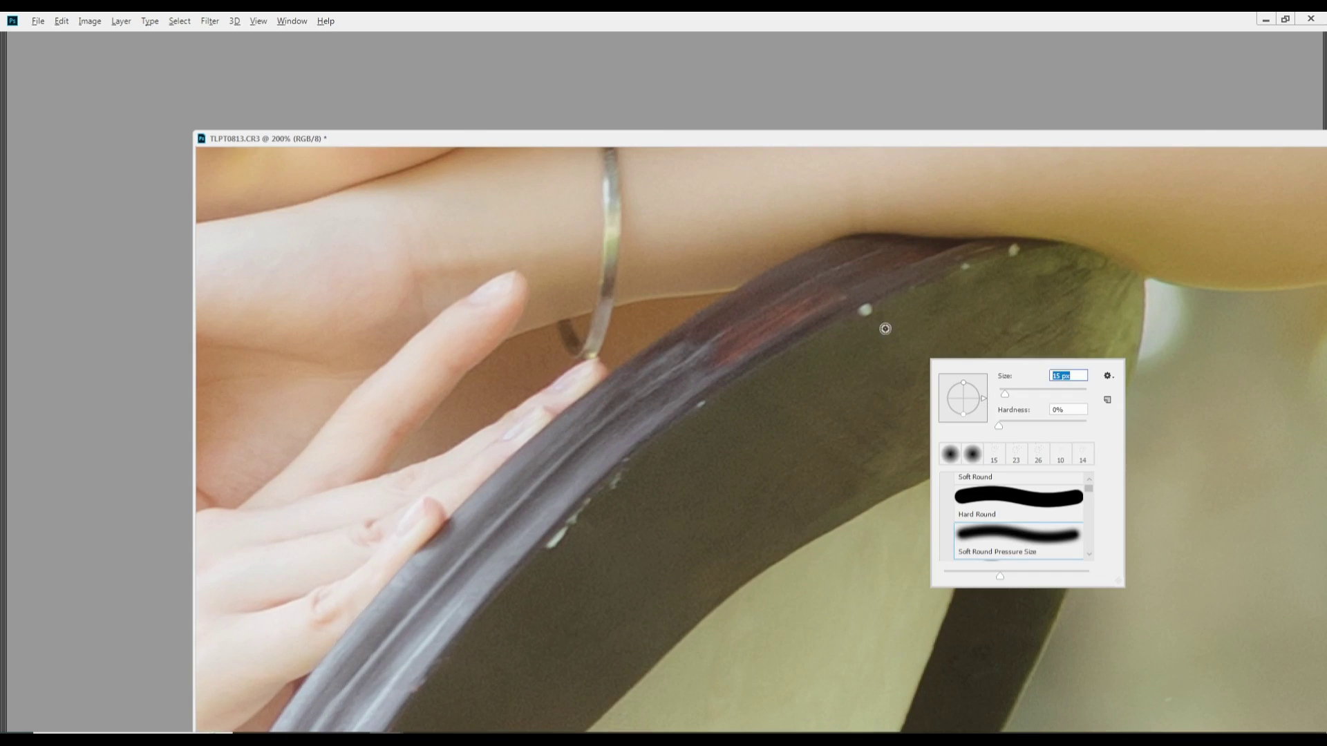
pyautogui.keyDown('alt'); pyautogui.click(880, 329); pyautogui.keyUp('alt')
pyautogui.moveTo(867, 309); pyautogui.dragTo(880, 305)
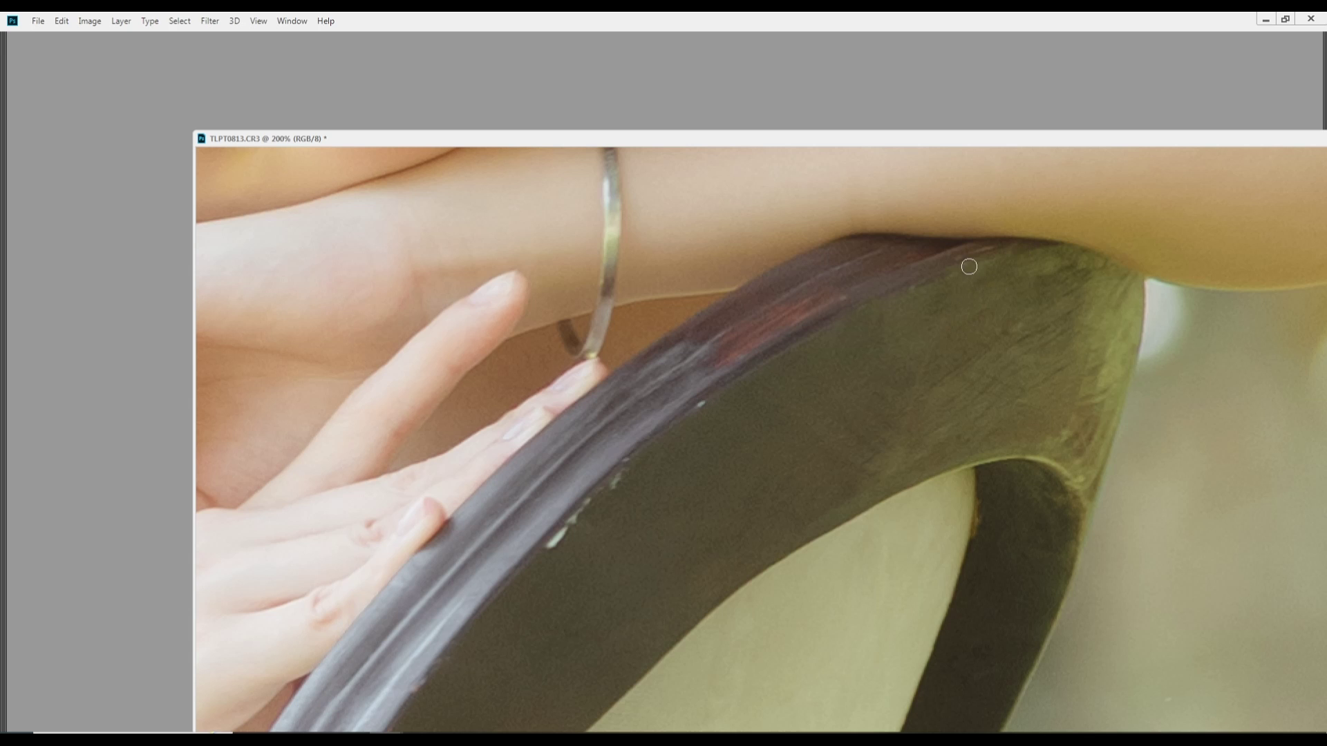
pyautogui.keyDown('alt'); pyautogui.click(566, 567); pyautogui.keyUp('alt')
pyautogui.moveTo(553, 541); pyautogui.dragTo(587, 505)
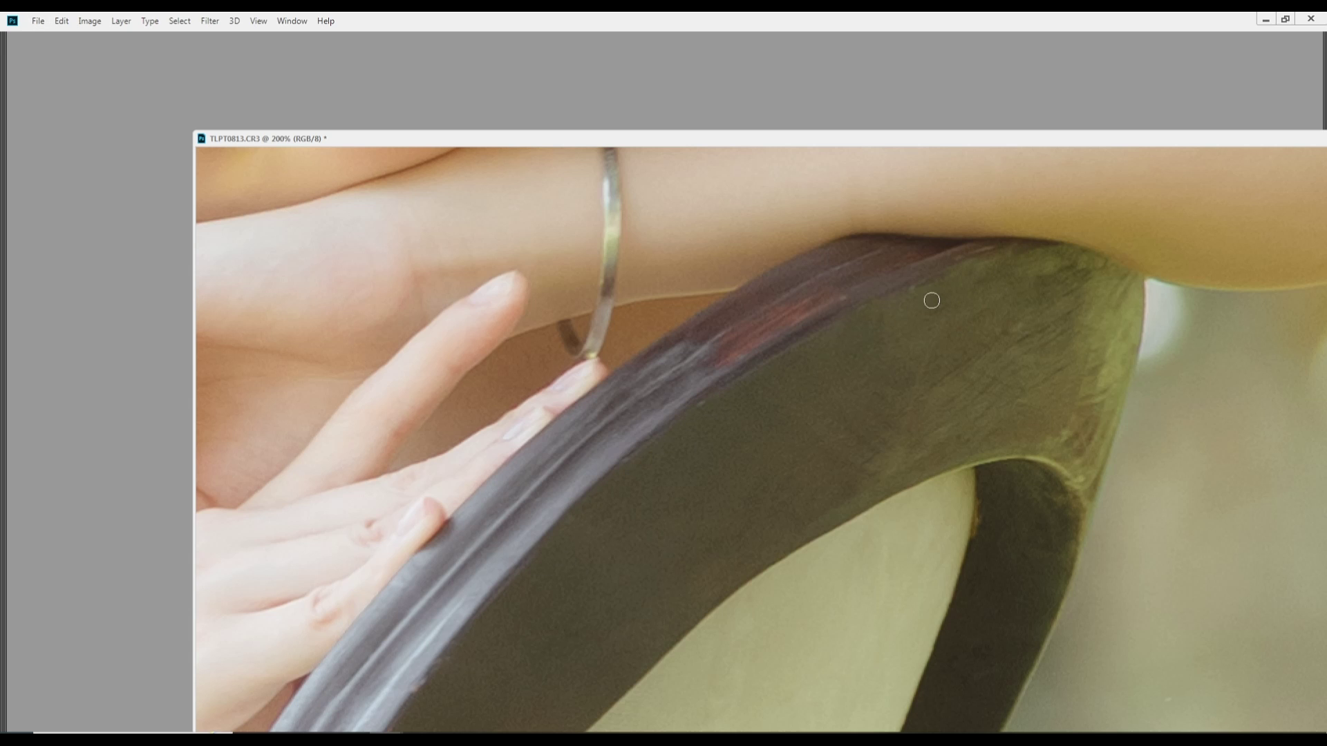
# Lasso the blurred people at the photo's right edge and replace them with surrounding background using Fill.
pyautogui.scroll(-6, 1014, 330)
pyautogui.moveTo(878, 135); pyautogui.dragTo(693, 81)
pyautogui.press('l')
pyautogui.moveTo(885, 416); pyautogui.dragTo(931, 414)
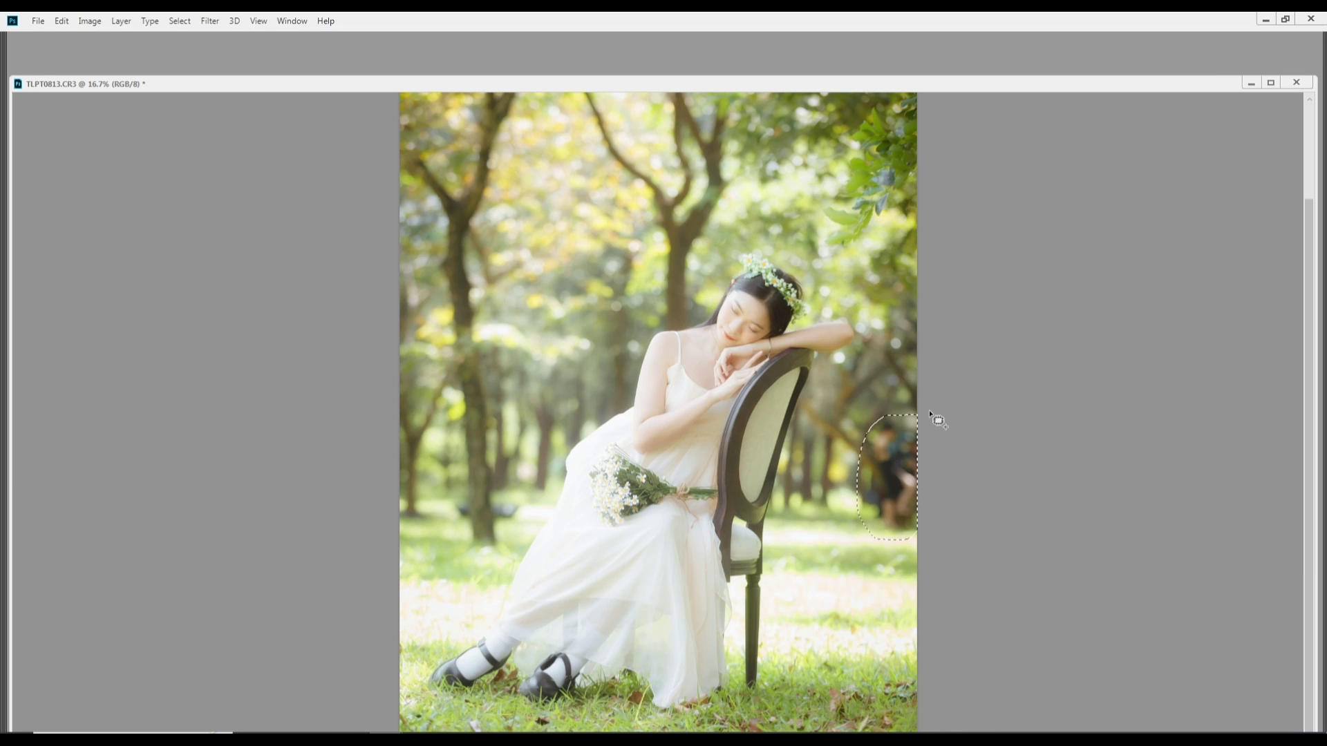
pyautogui.hotkey('shift', 'F5')
pyautogui.click(668, 206)
pyautogui.click(664, 266)
pyautogui.press('Return')
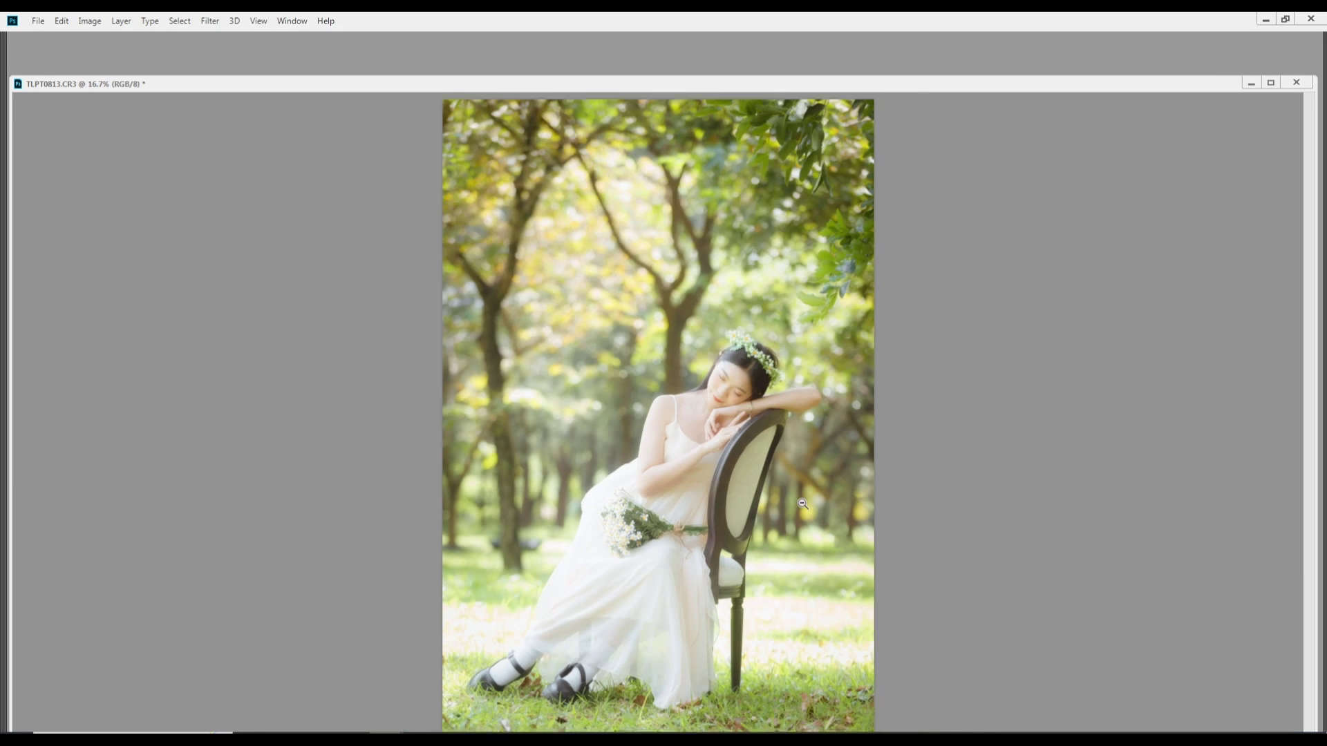